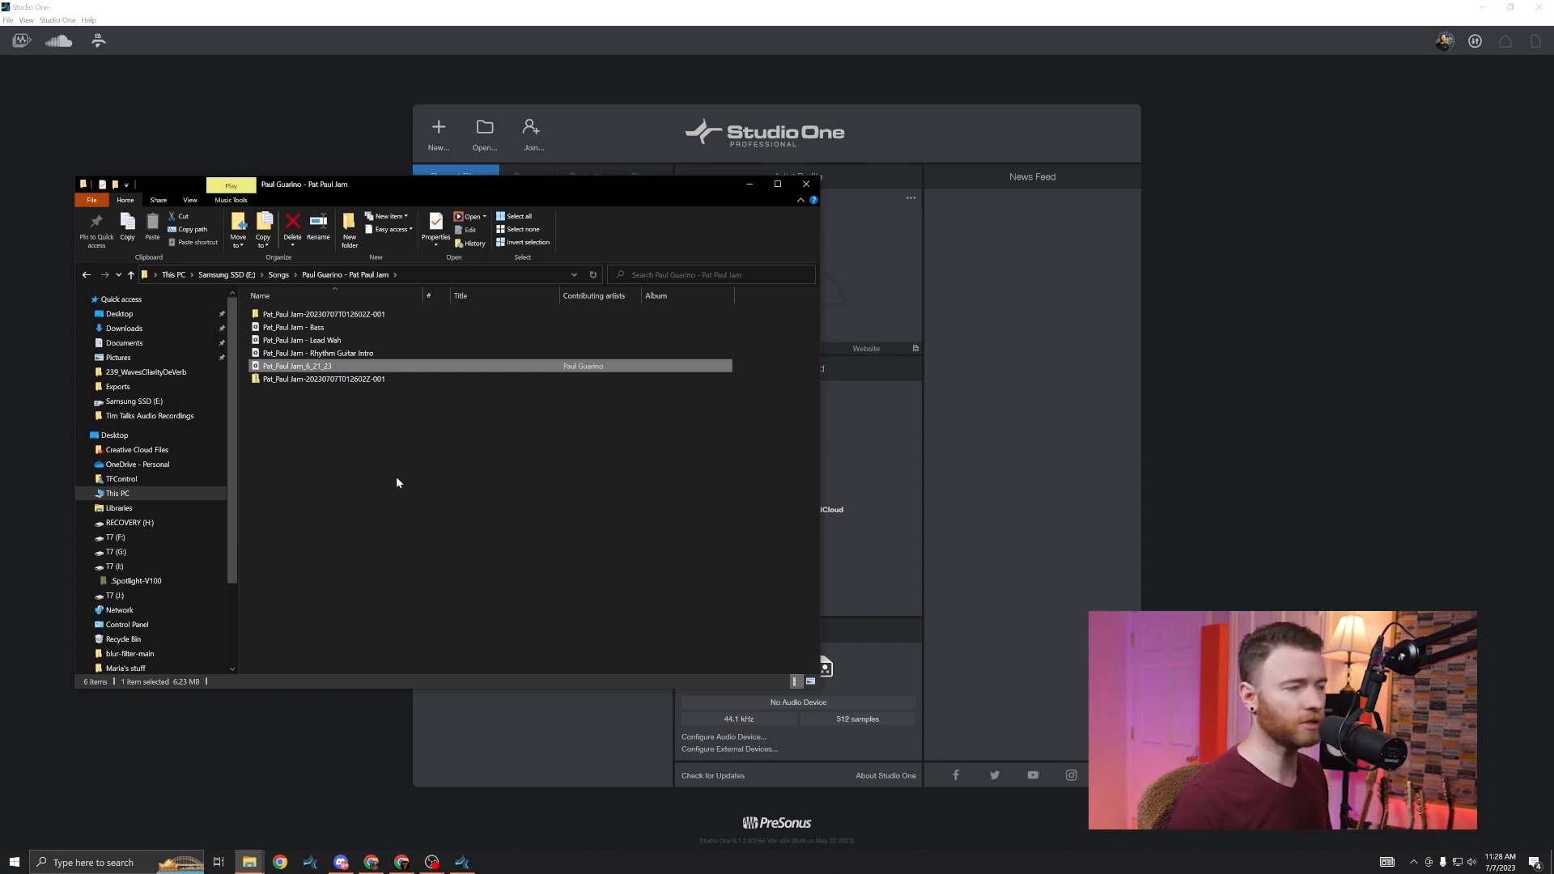
Step: Start a new song from the Record and Mix template and name it Pat and Paul
click(371, 140)
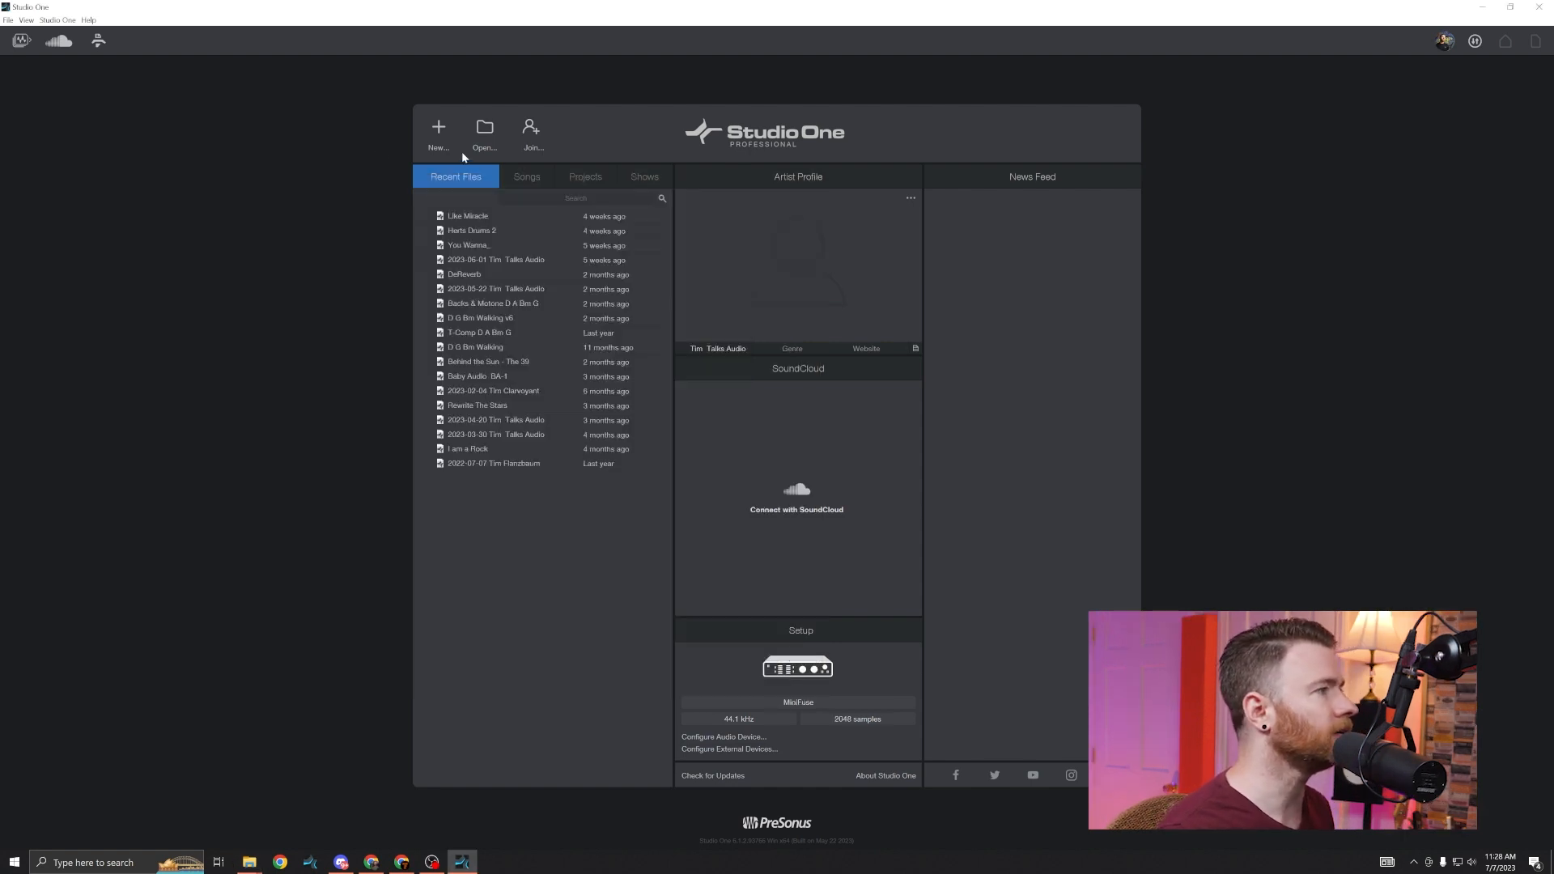
click(439, 134)
key(BackSpace)
text(Pat and Paul)
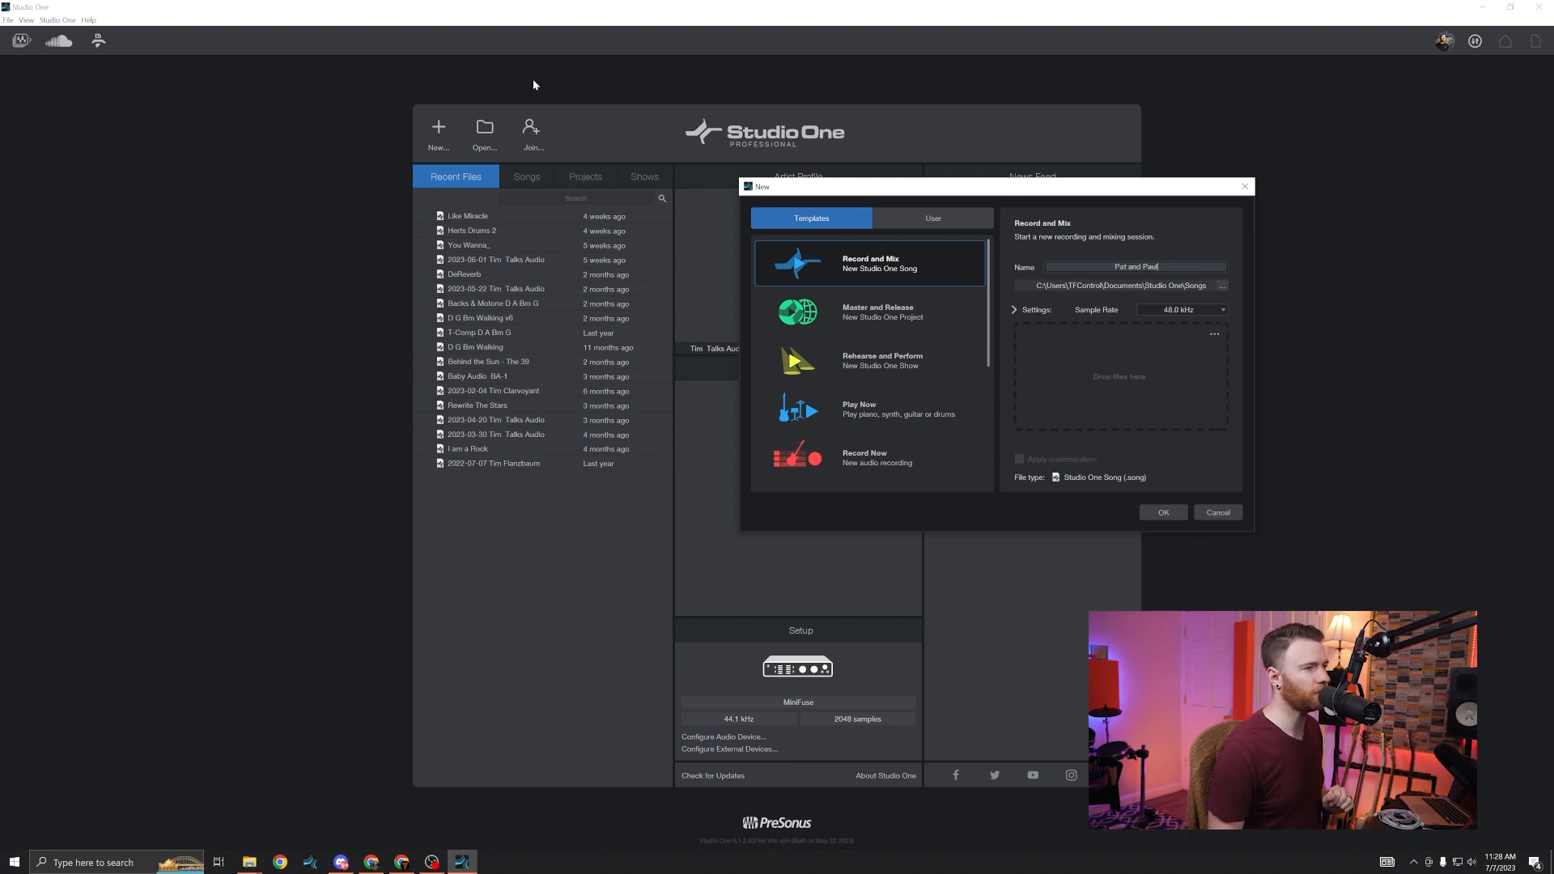
click(1242, 339)
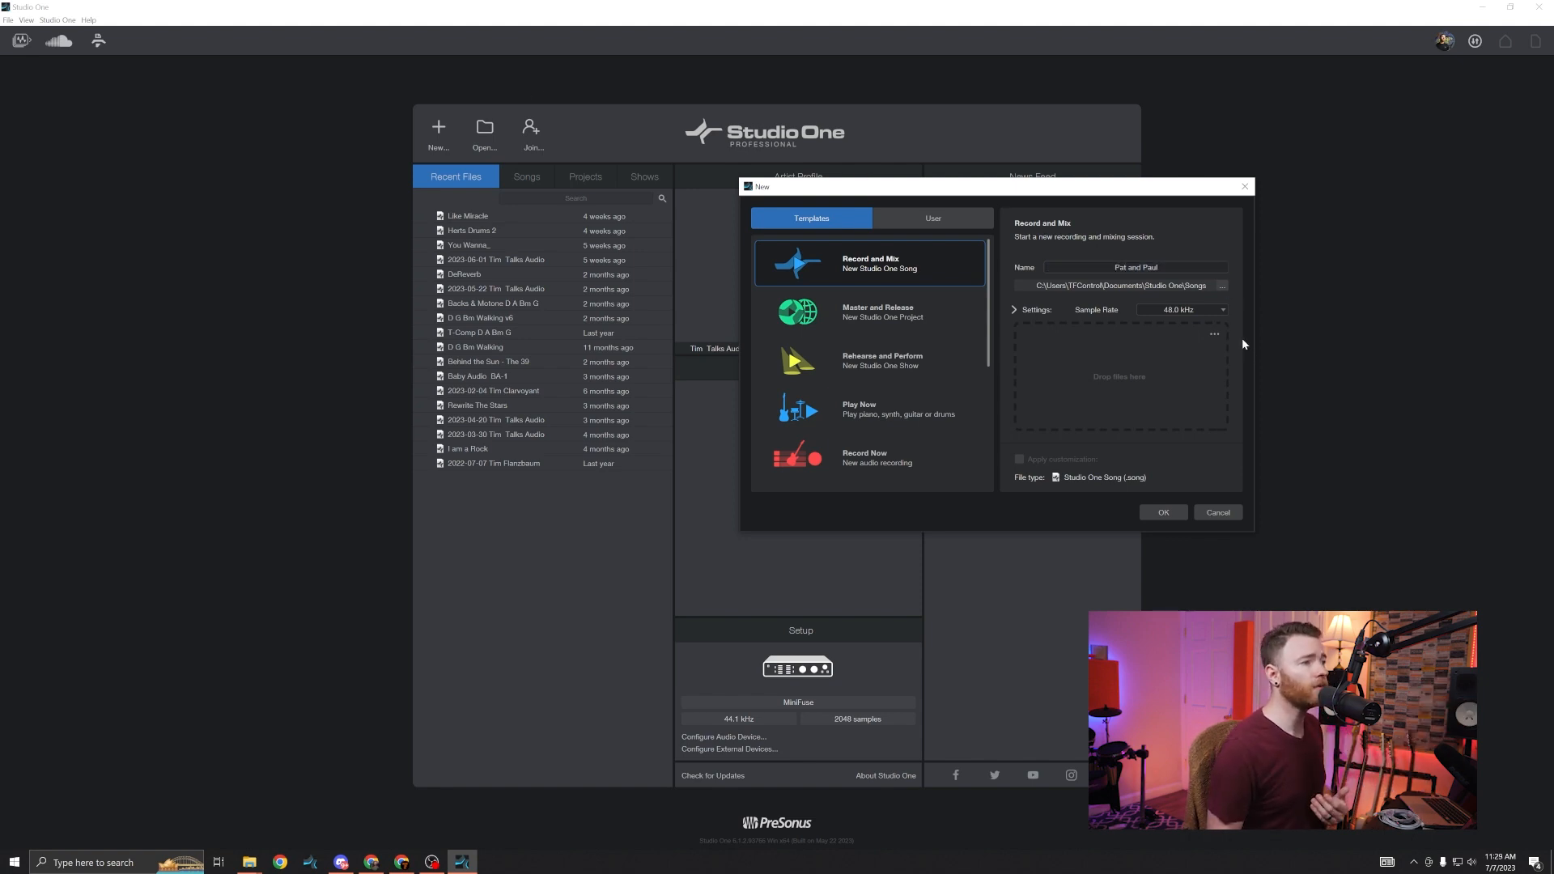
Step: Set the song's location to the Pat Paul Jam folder in Songs on Samsung SSD (E:) and its sample rate to 44.1 kHz
click(1222, 286)
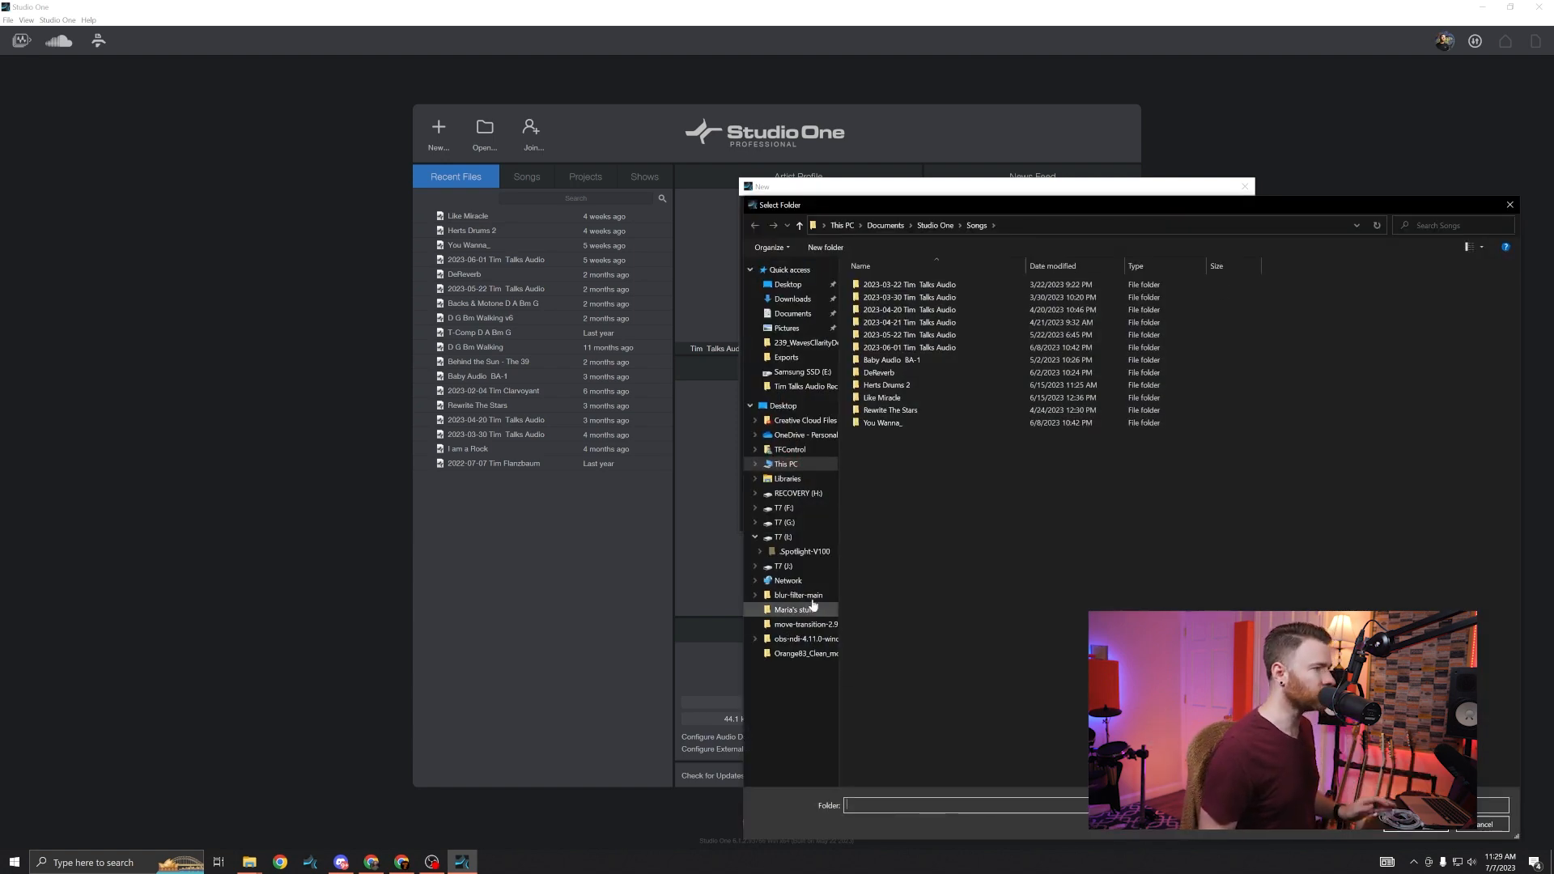
click(818, 371)
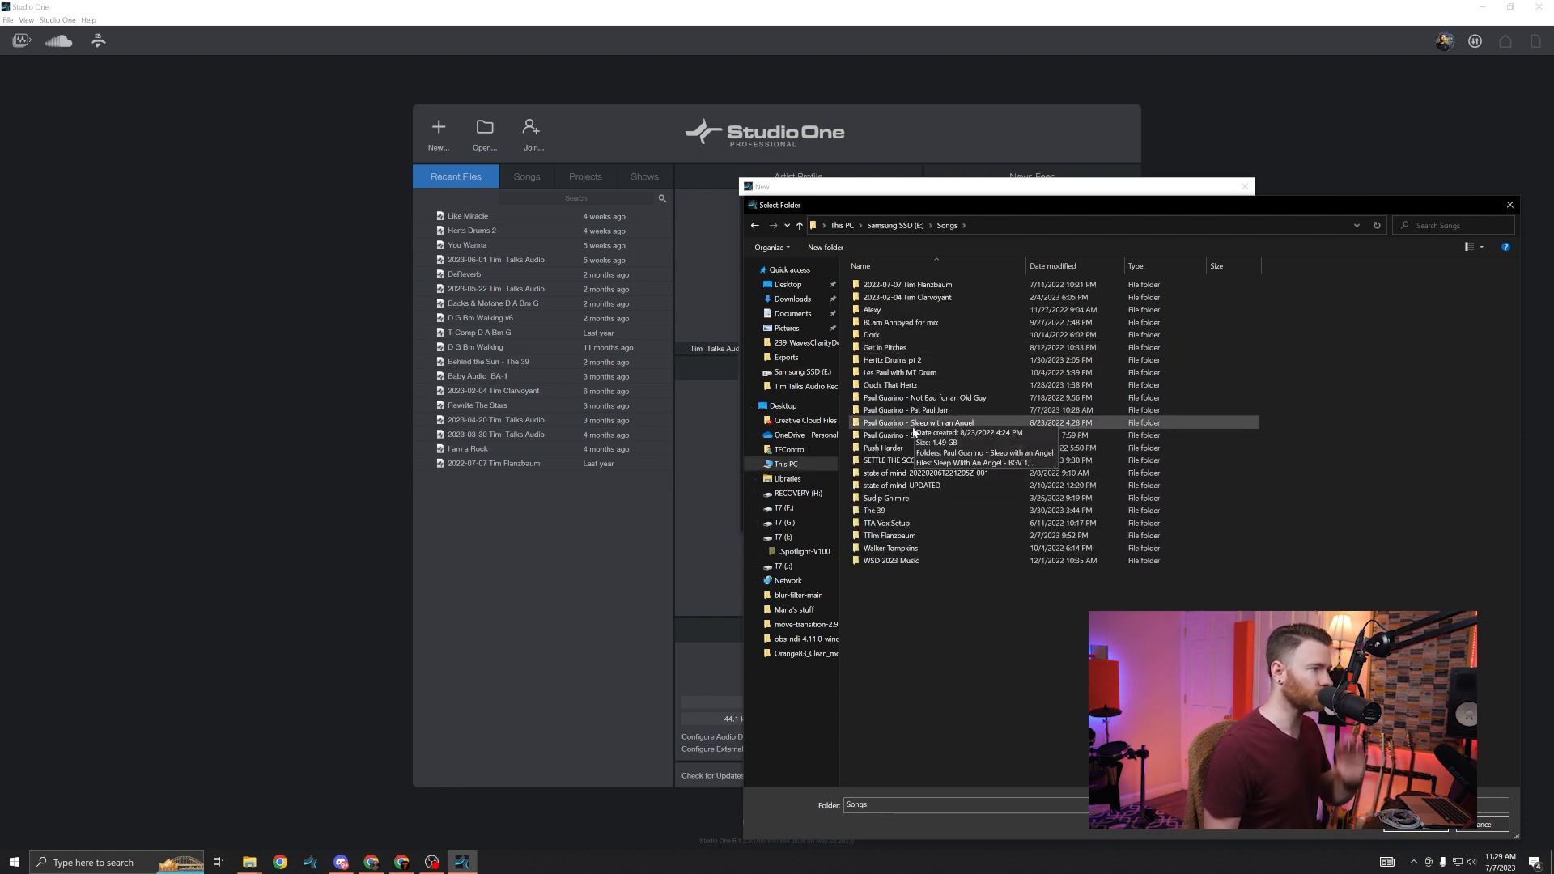
double_click(974, 413)
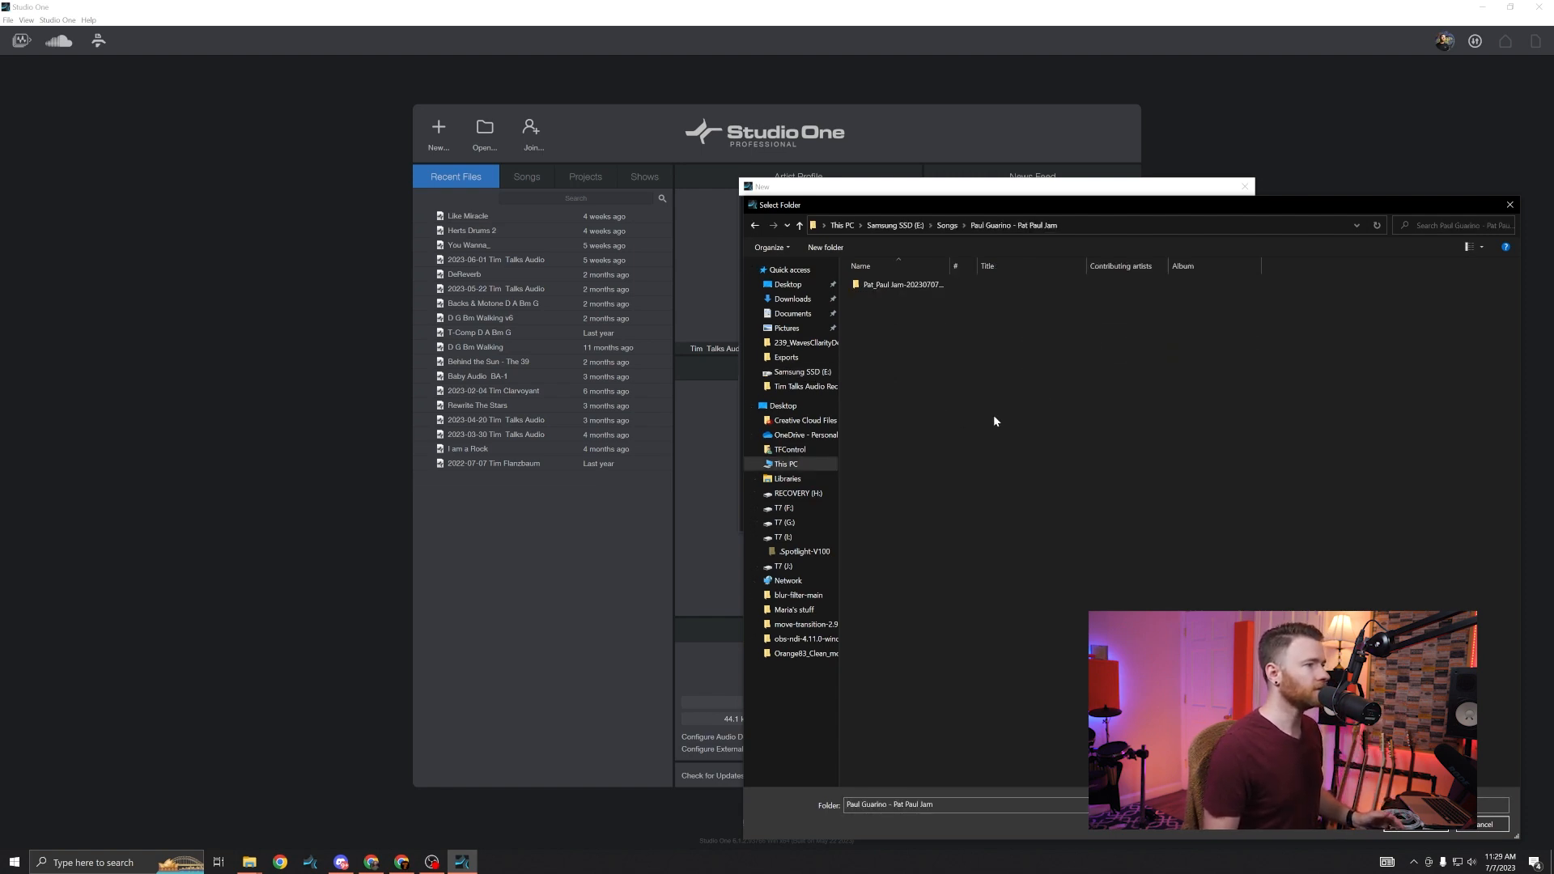
click(1415, 824)
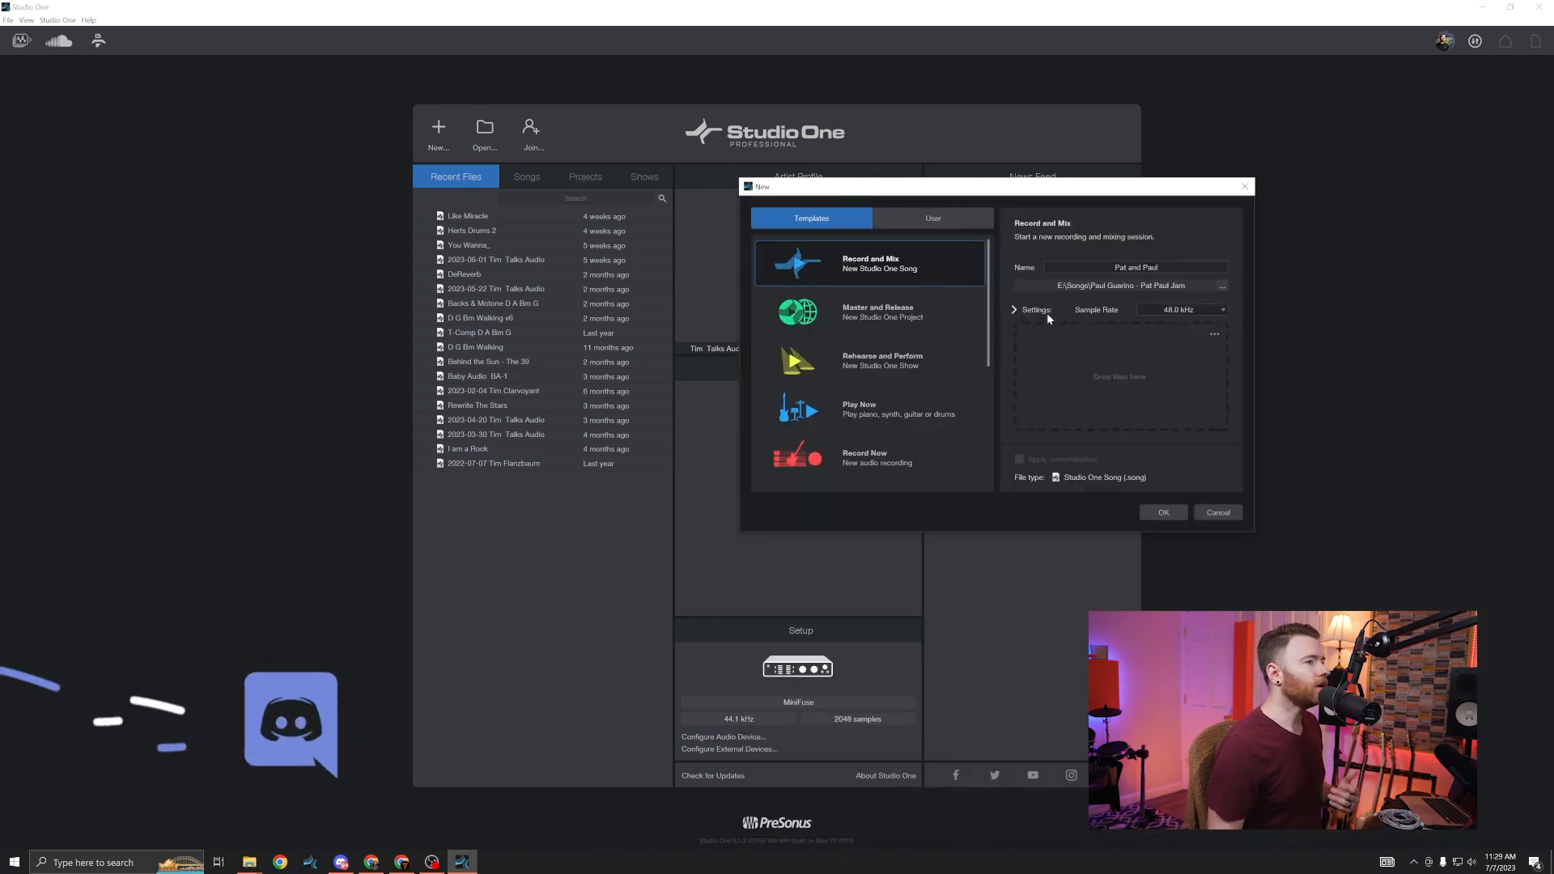
click(1182, 310)
click(1188, 318)
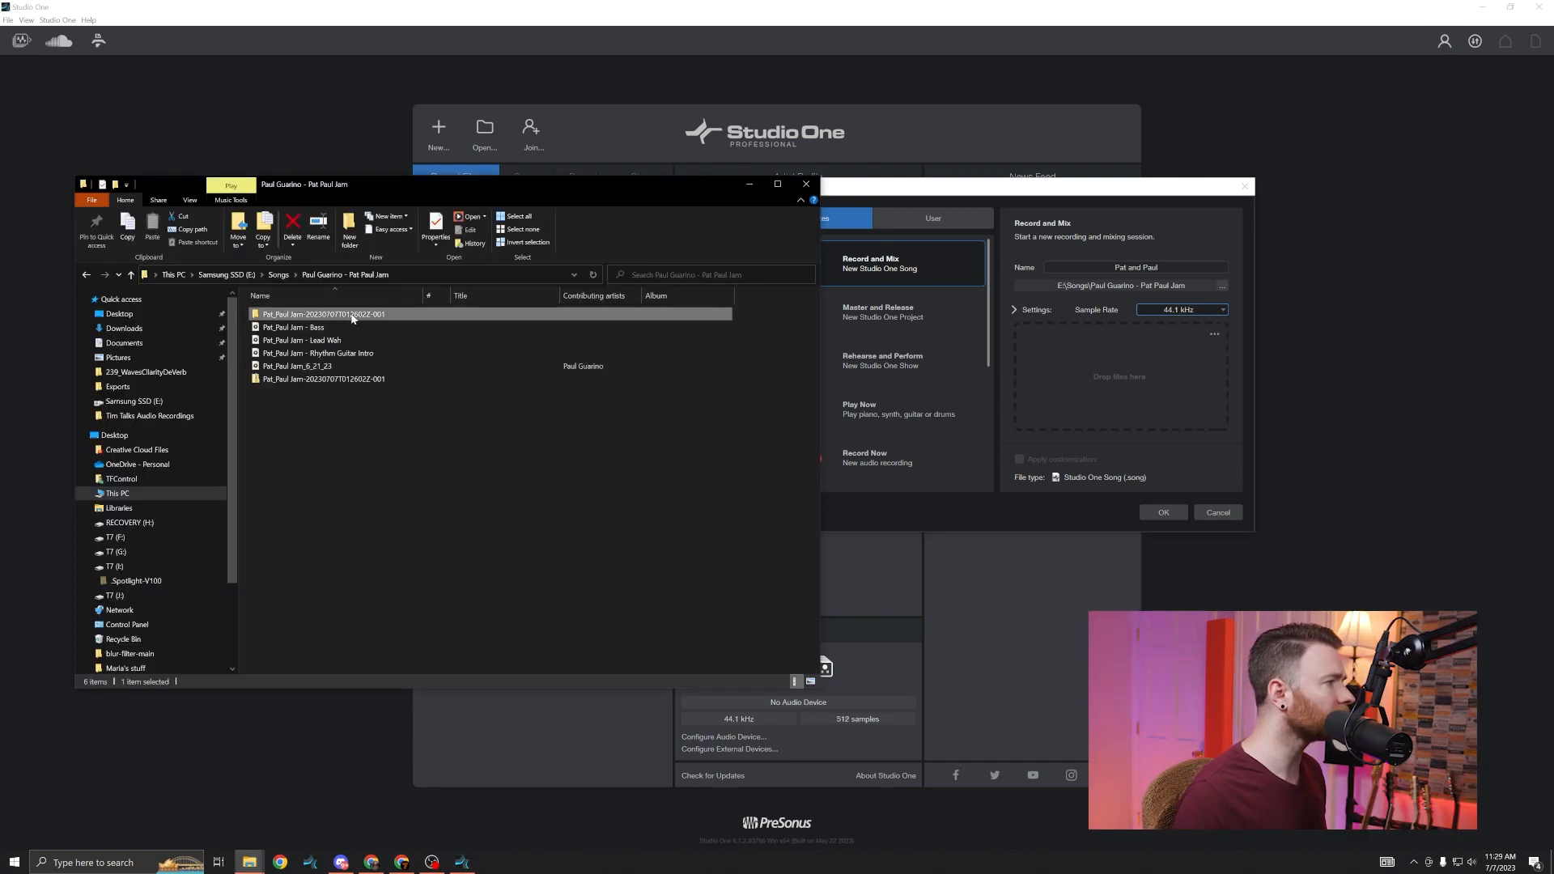
Step: Add all the WAV stems from the extracted Pat_Paul Jam folder to the new song's file import area
double_click(352, 313)
click(352, 315)
double_click(352, 315)
drag(315, 596, 336, 290)
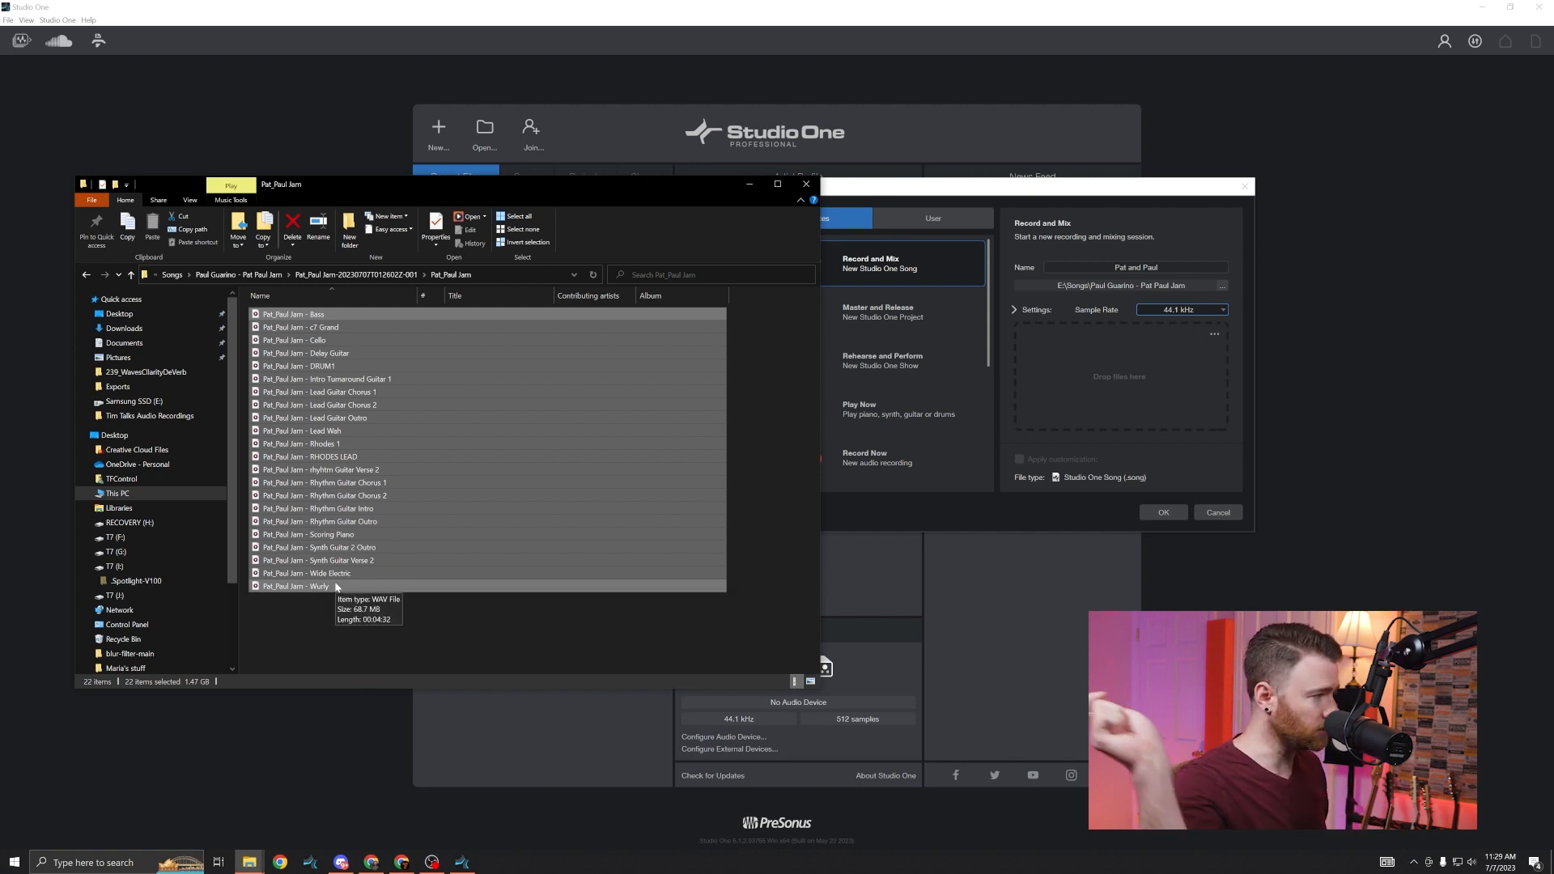
drag(300, 629, 595, 299)
drag(418, 314, 1109, 402)
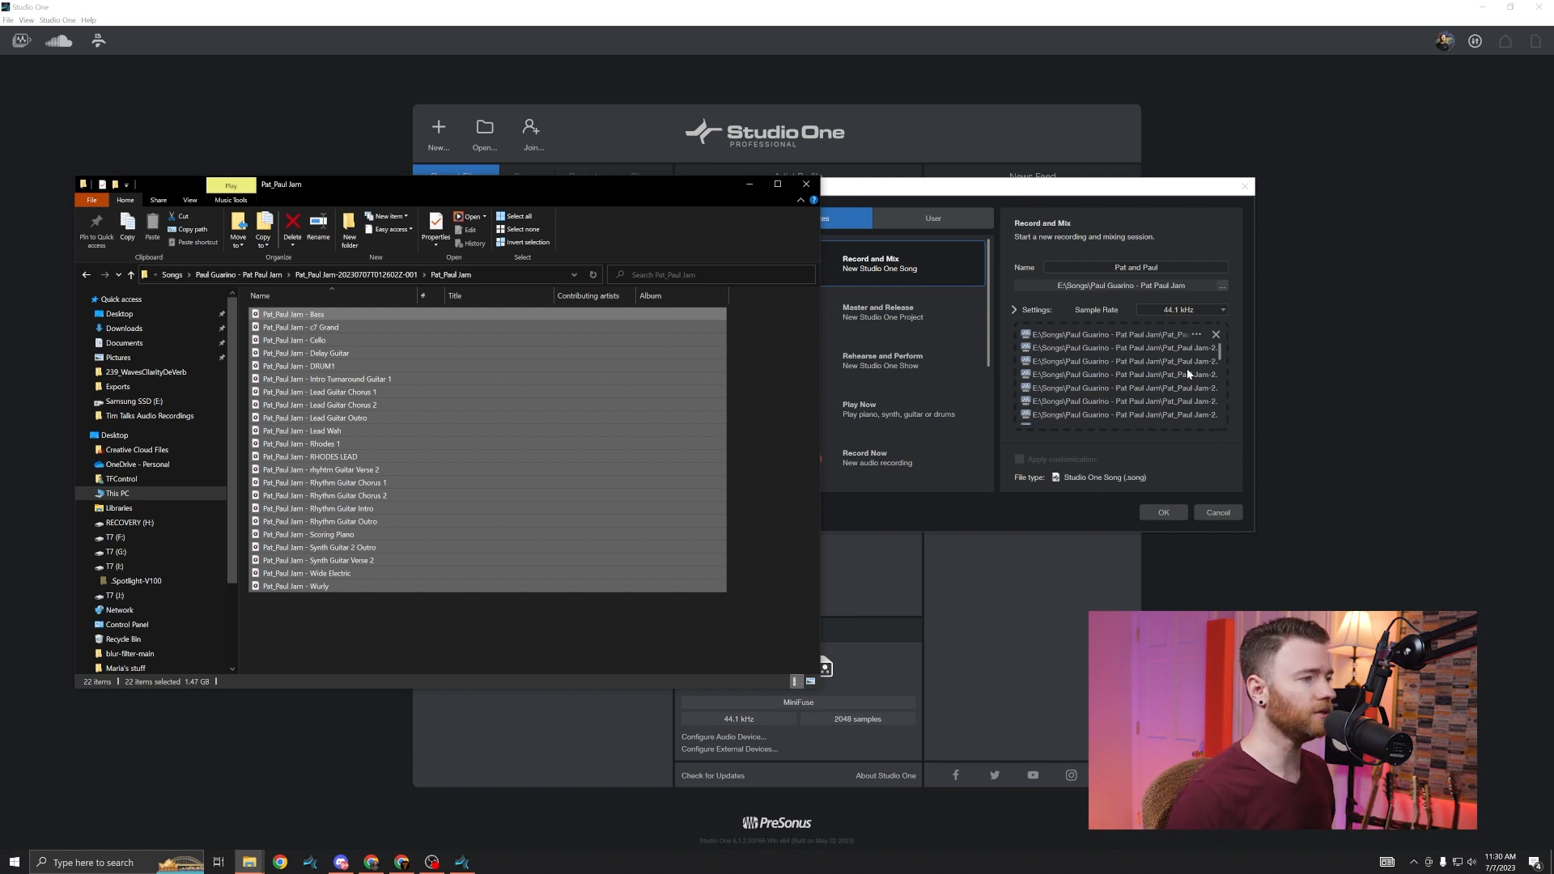
click(976, 530)
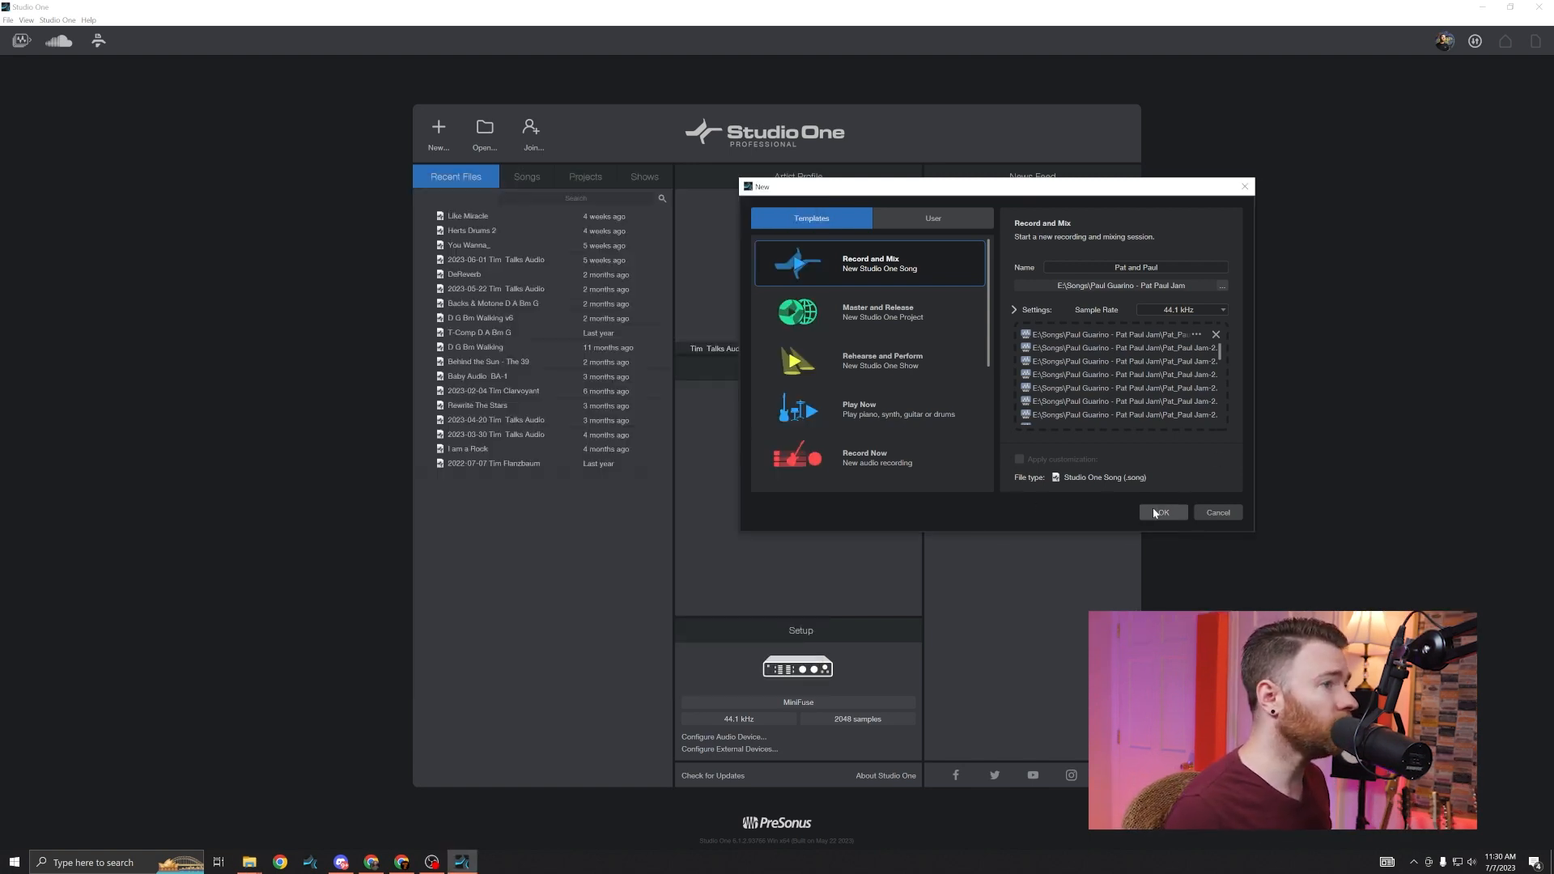
Step: Keep the resolution at 32 Bit Float, set the song length to 3:00 min, and create the song
click(1016, 309)
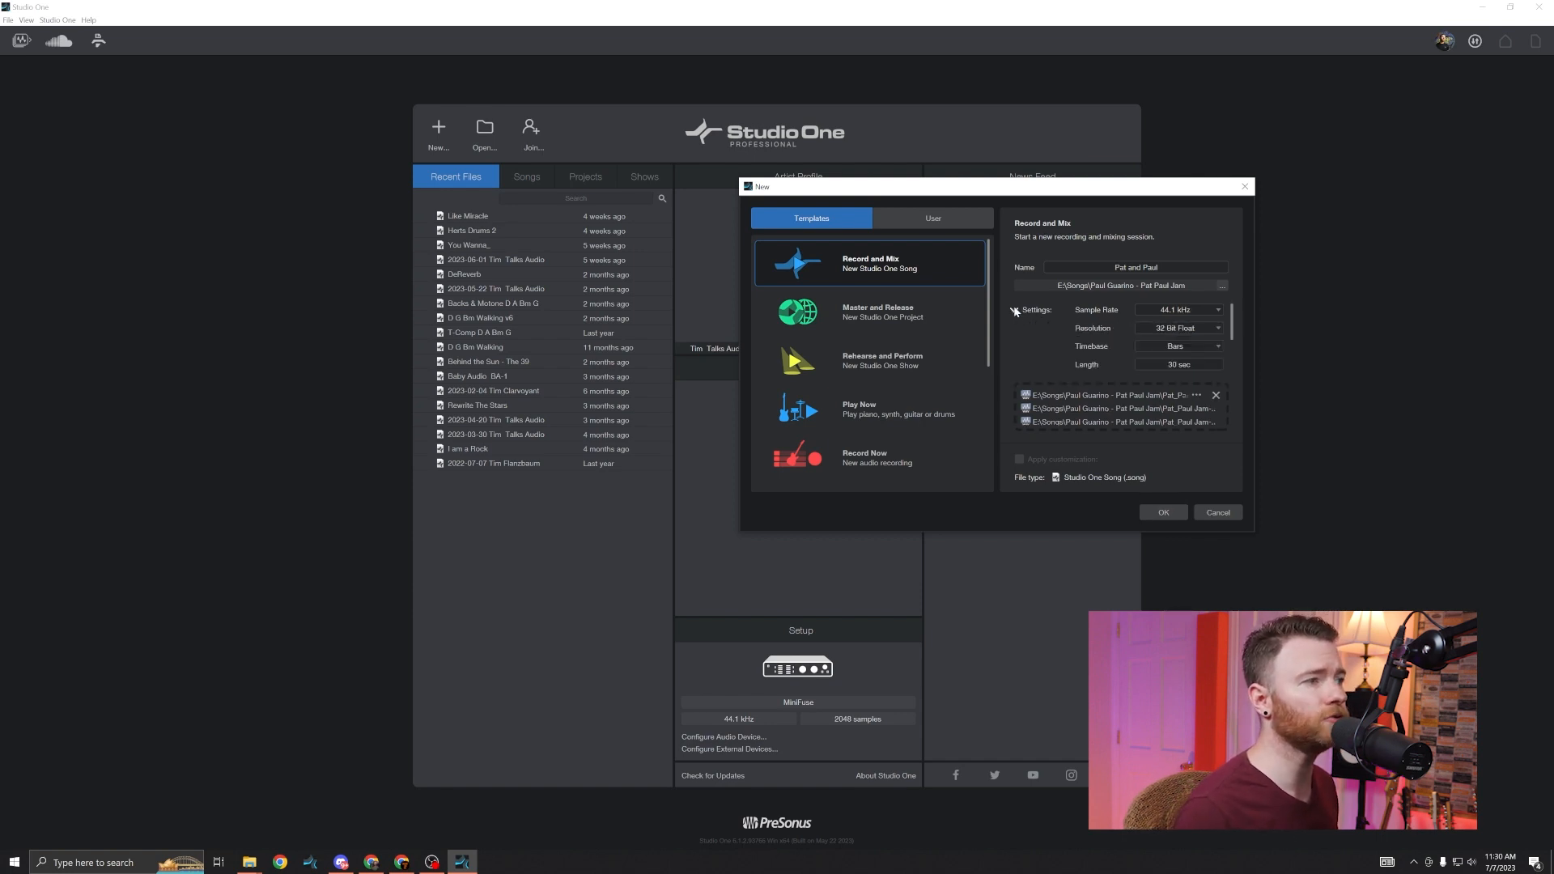
click(1180, 328)
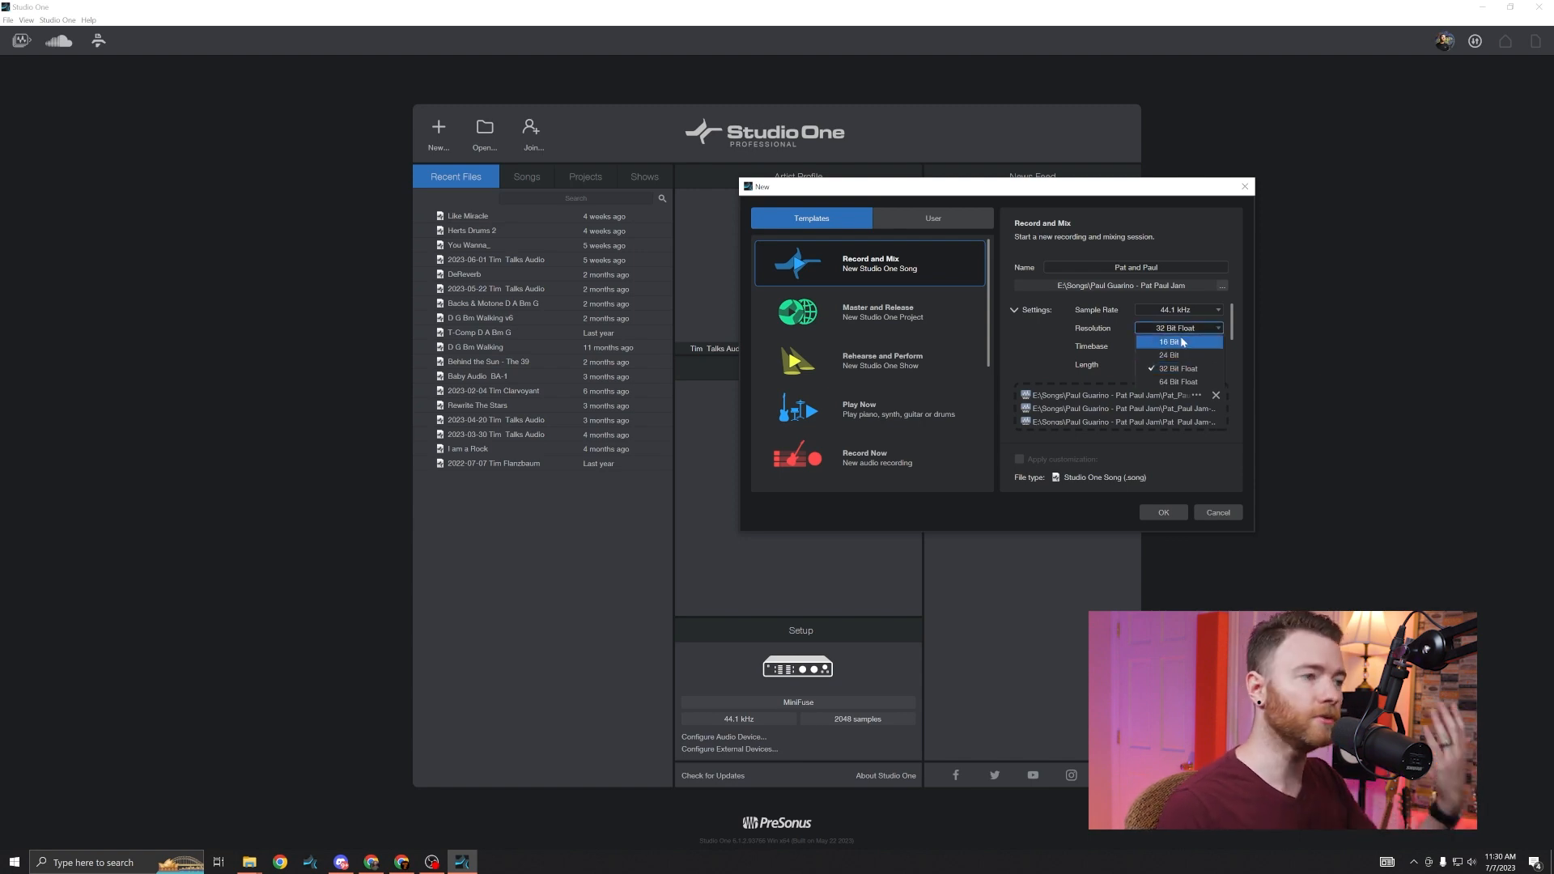
click(1048, 352)
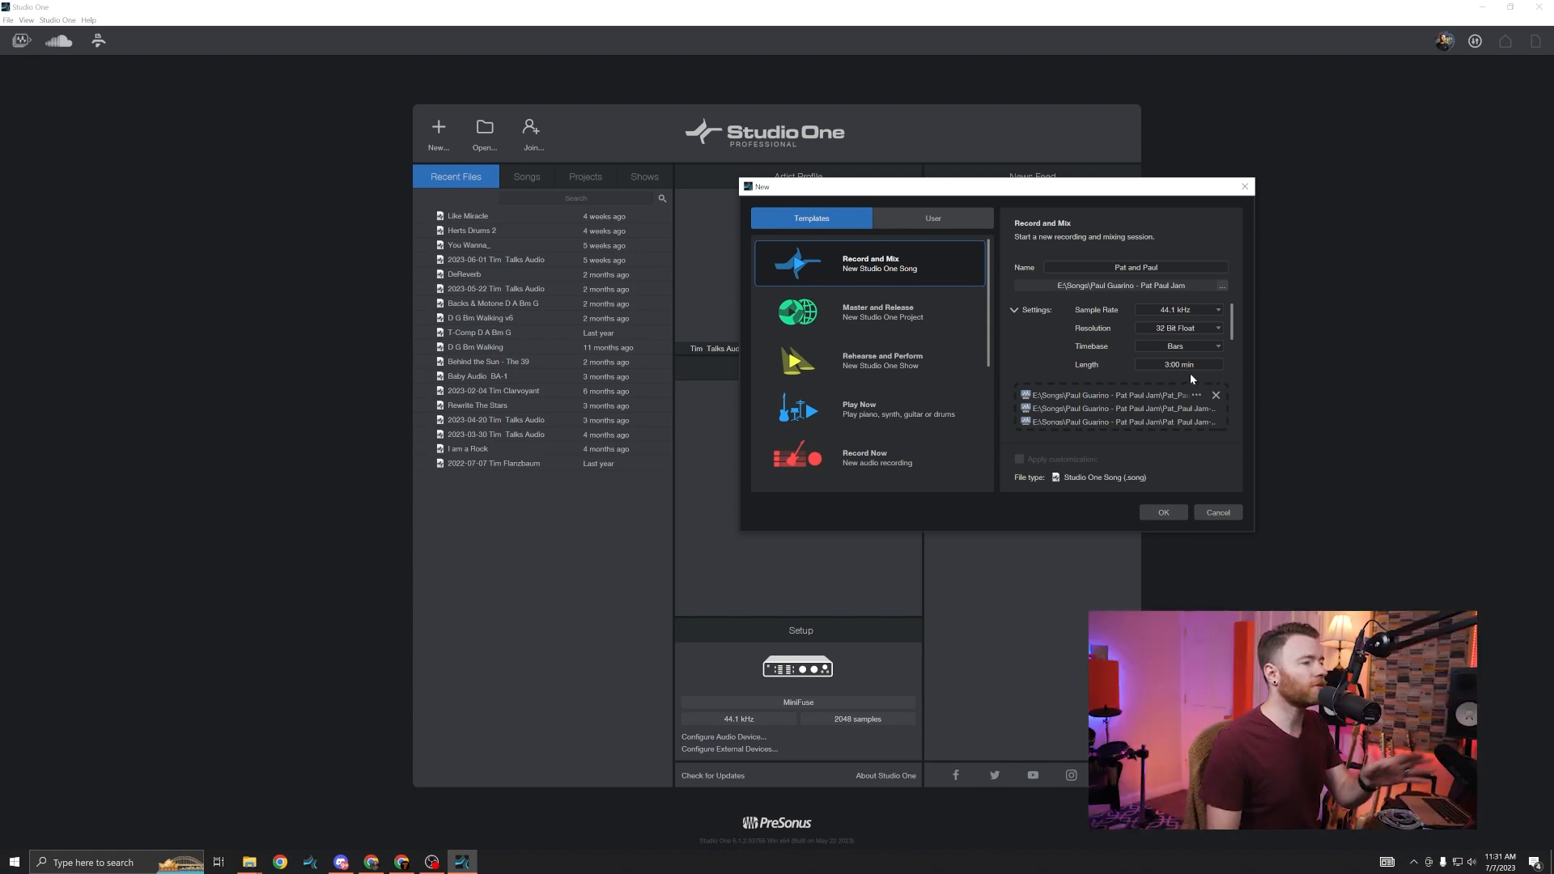
click(1161, 513)
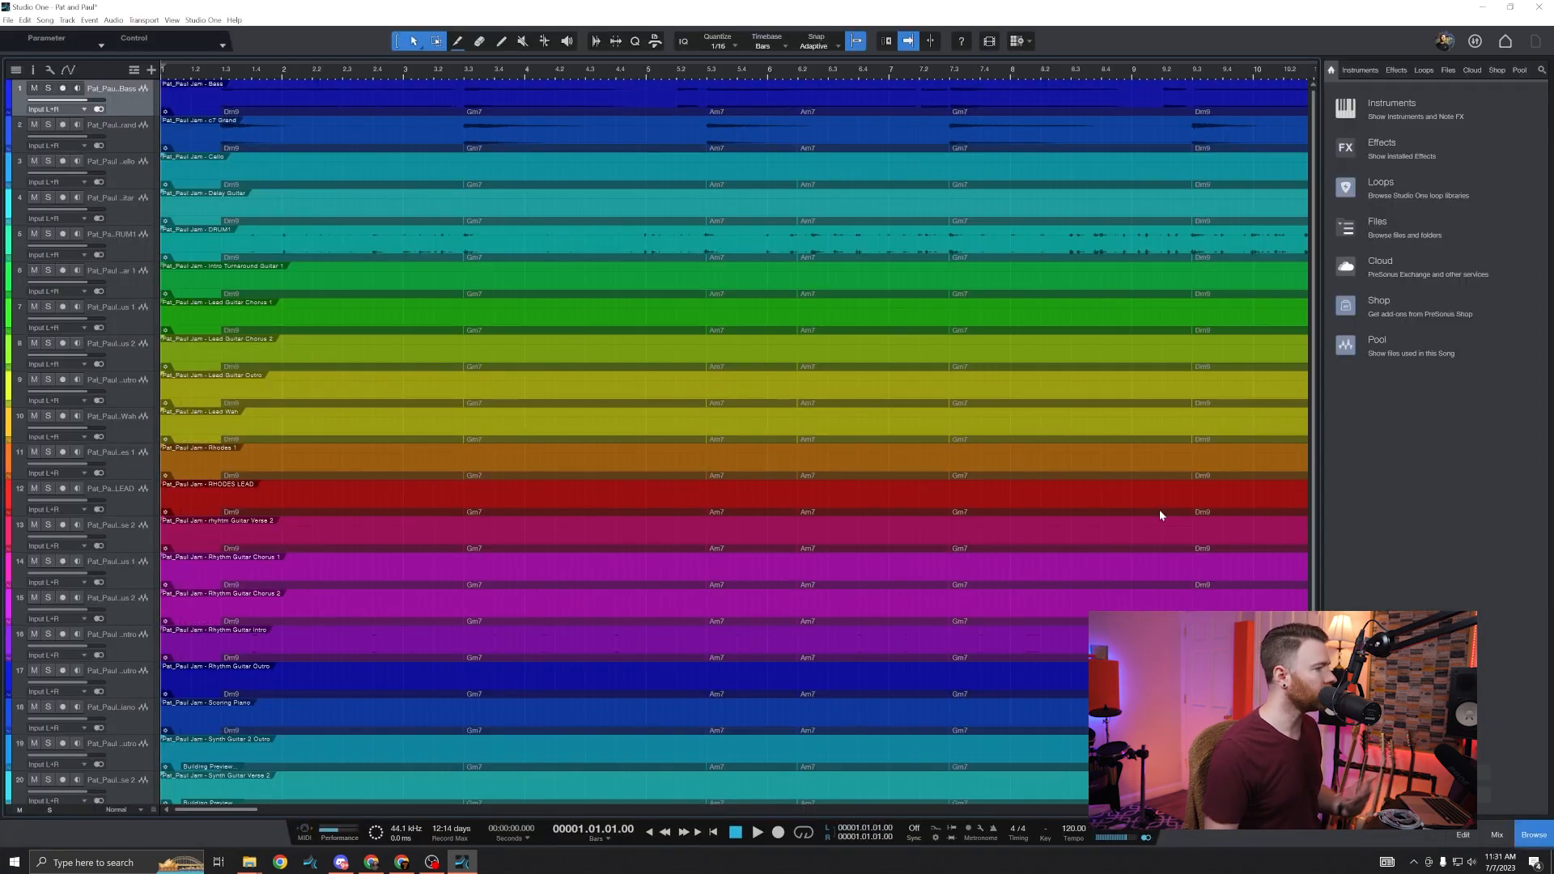
scroll(983, 552, down, 3)
scroll(979, 555, up, 3)
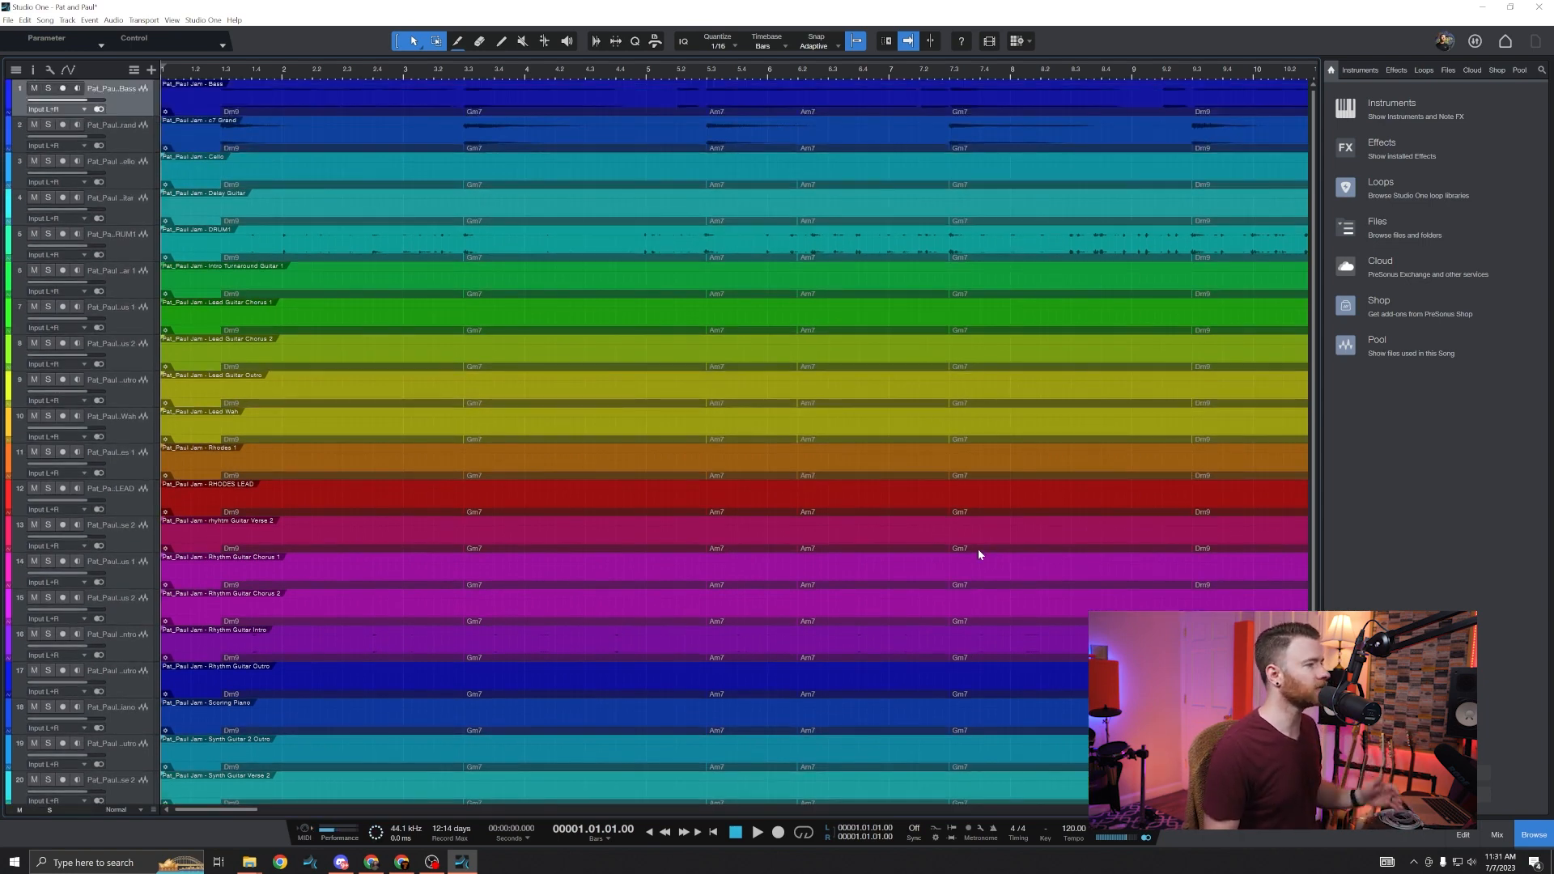
scroll(979, 551, down, 3)
scroll(979, 554, up, 3)
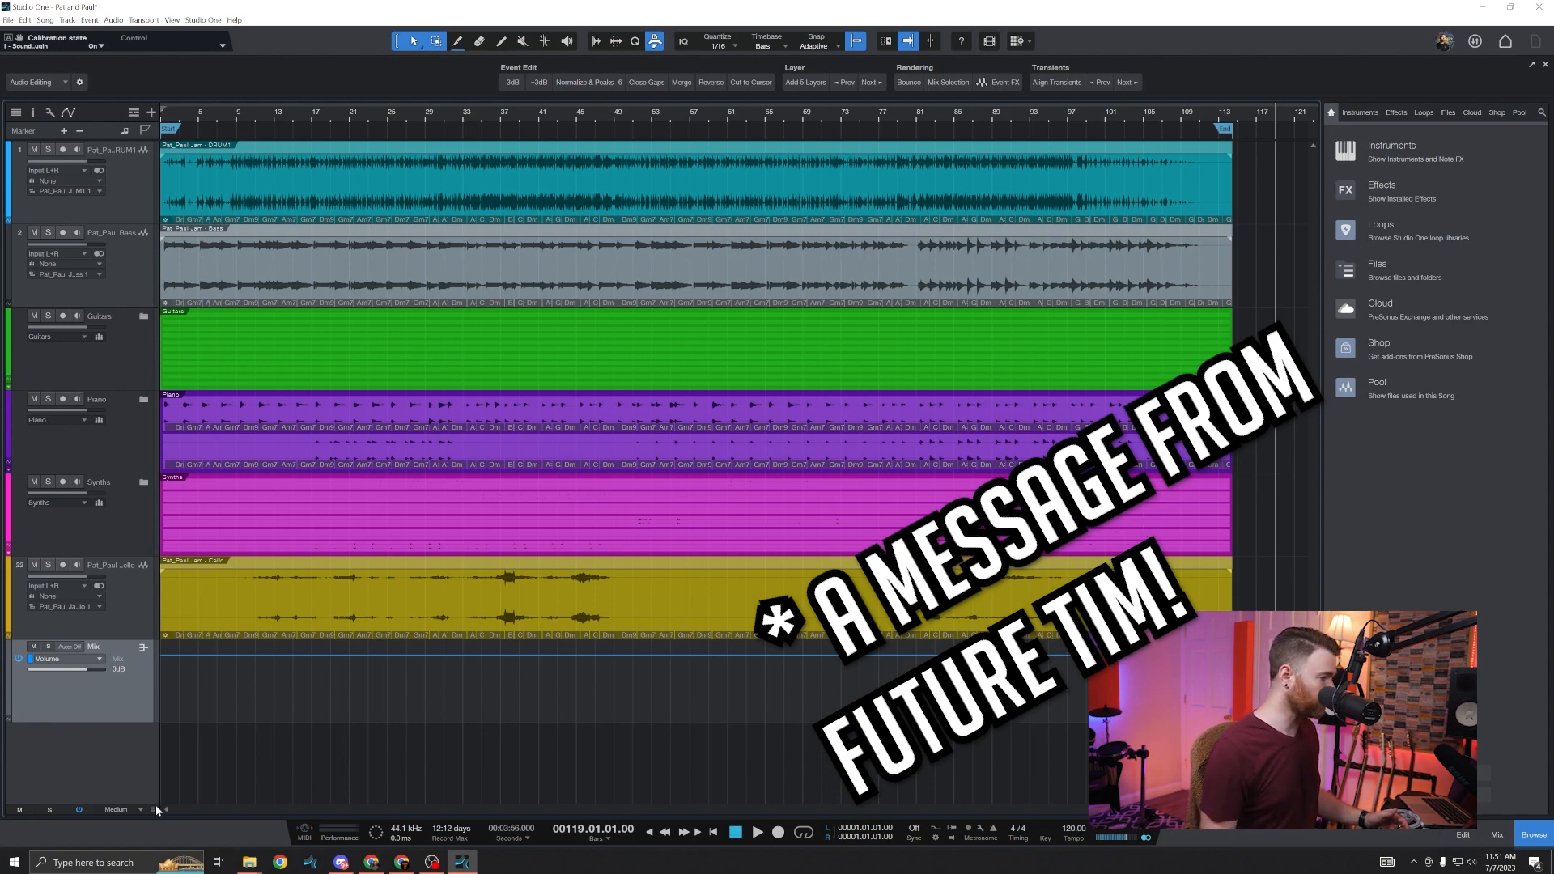
Step: Bring the Pat_Paul Jam_6_21_23 audio file from the song's parent folder into the arrangement below the existing tracks
mouse_move(250, 861)
click(298, 816)
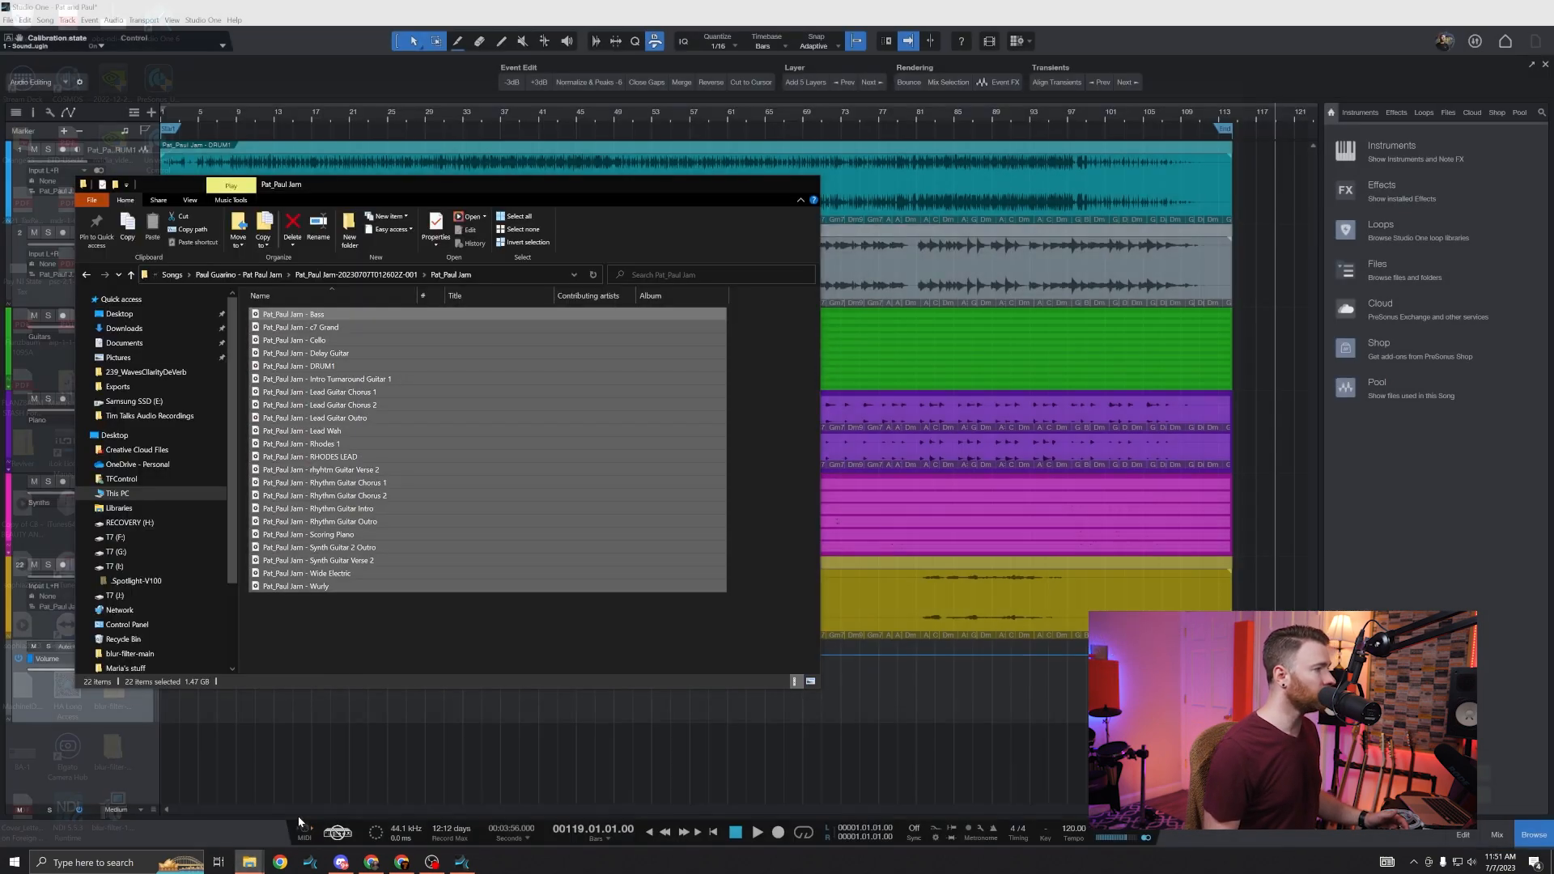
click(249, 276)
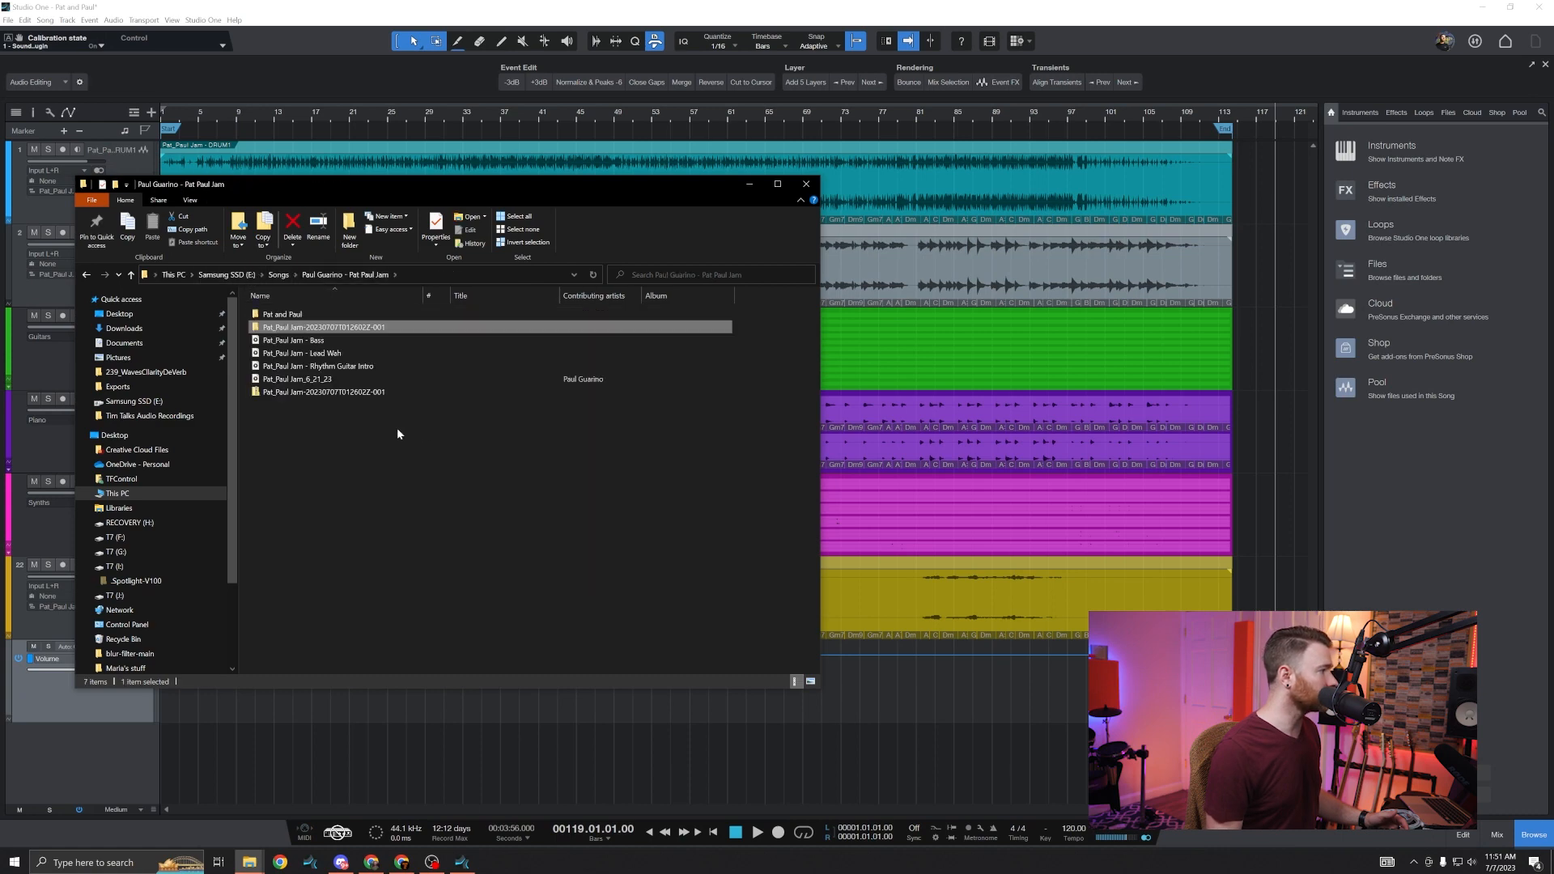
click(323, 379)
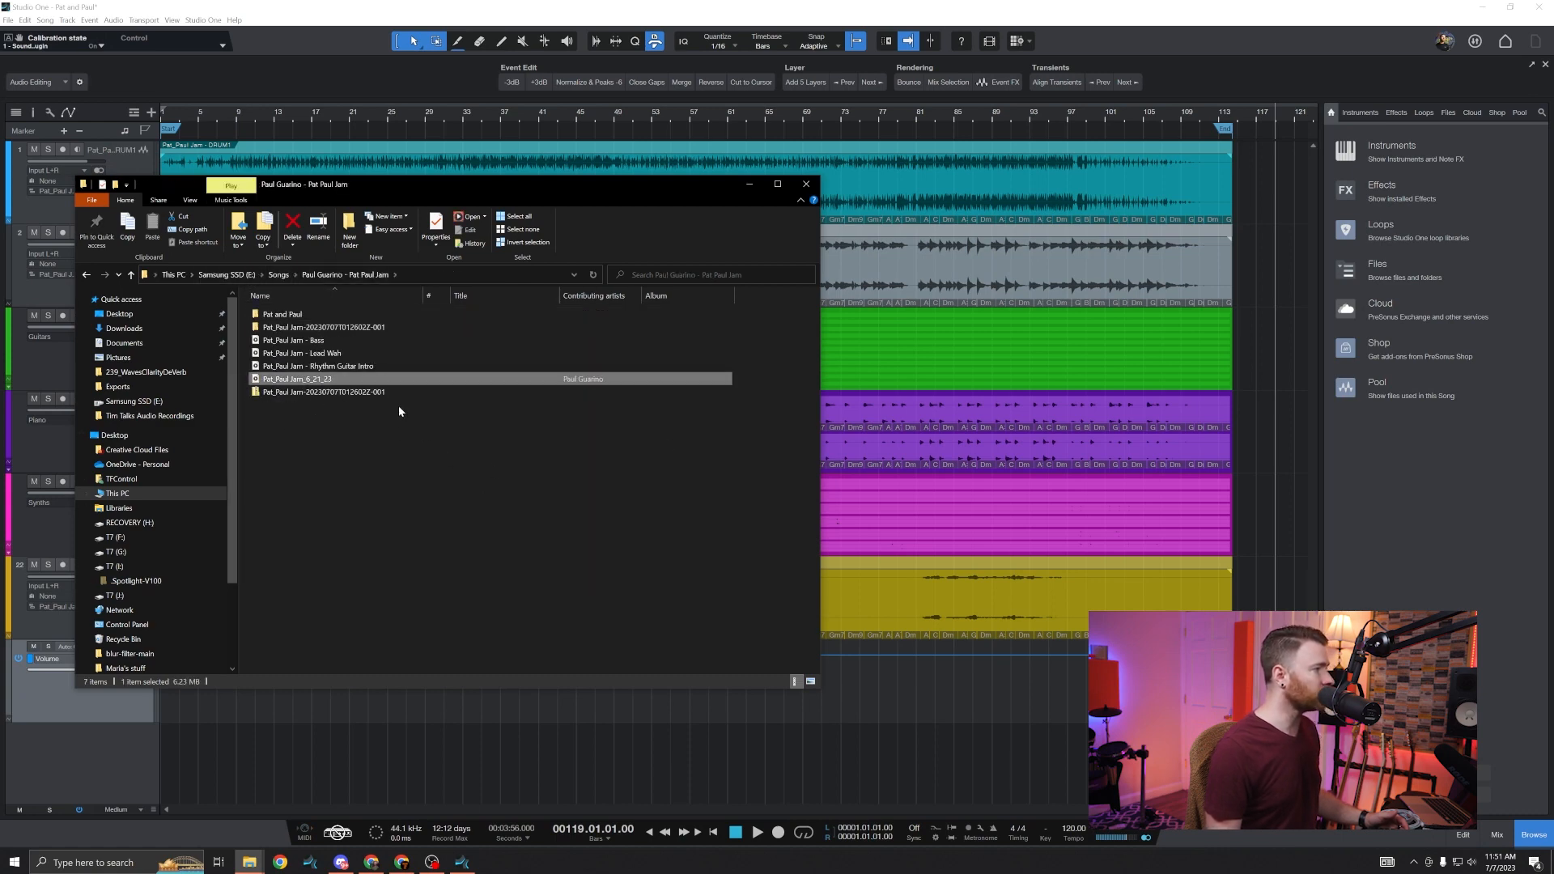
drag(299, 382, 165, 766)
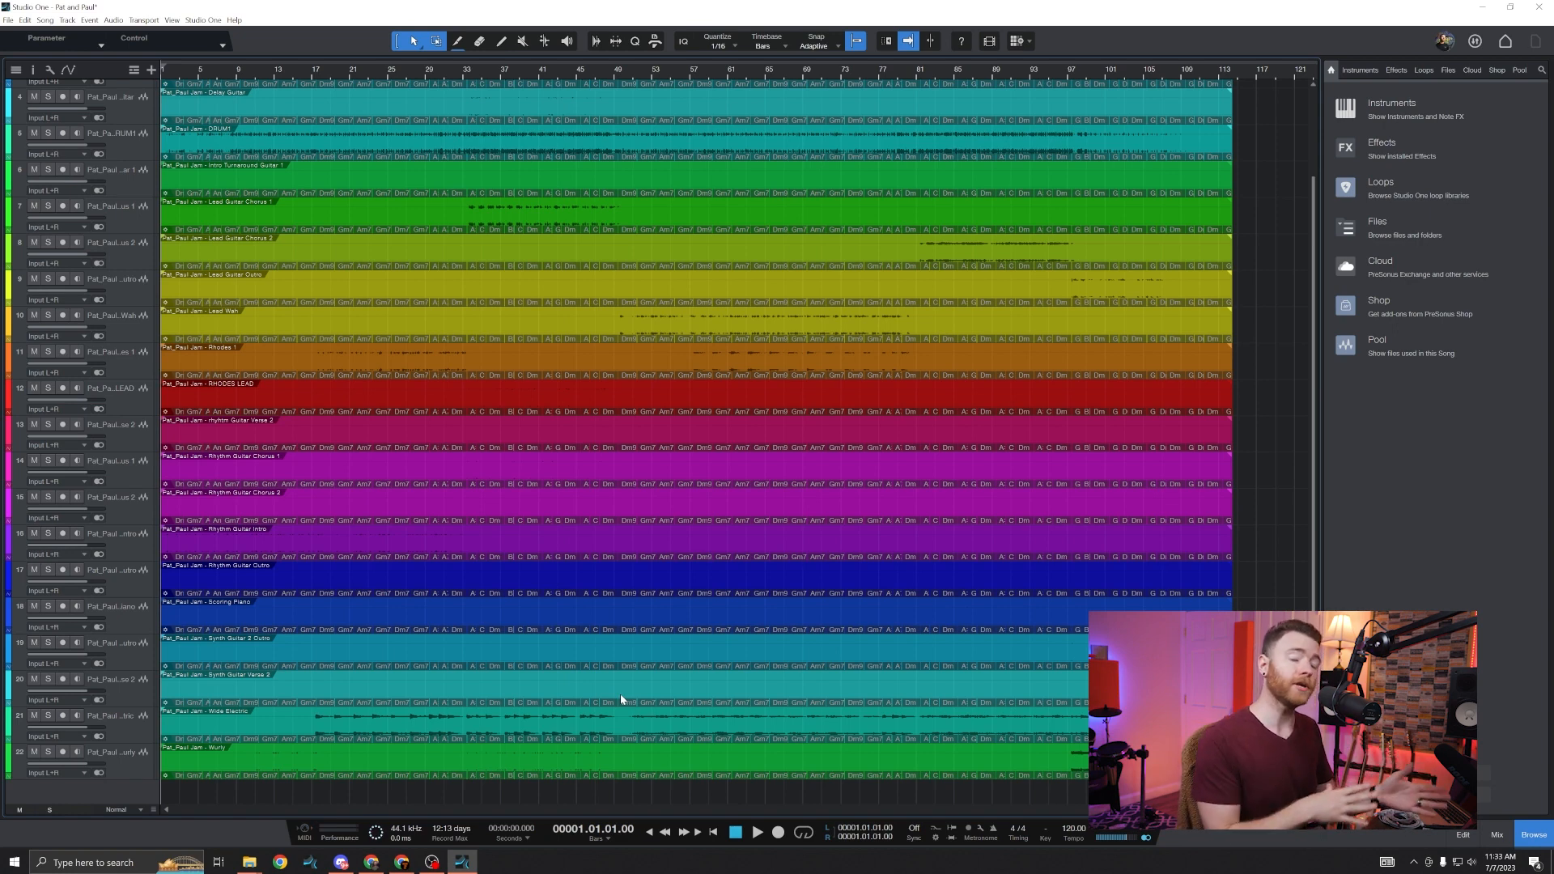
Step: Select all audio events and examine where each part plays with magnified waveforms, restoring the normal waveform size at the end
scroll(709, 654, up, 3)
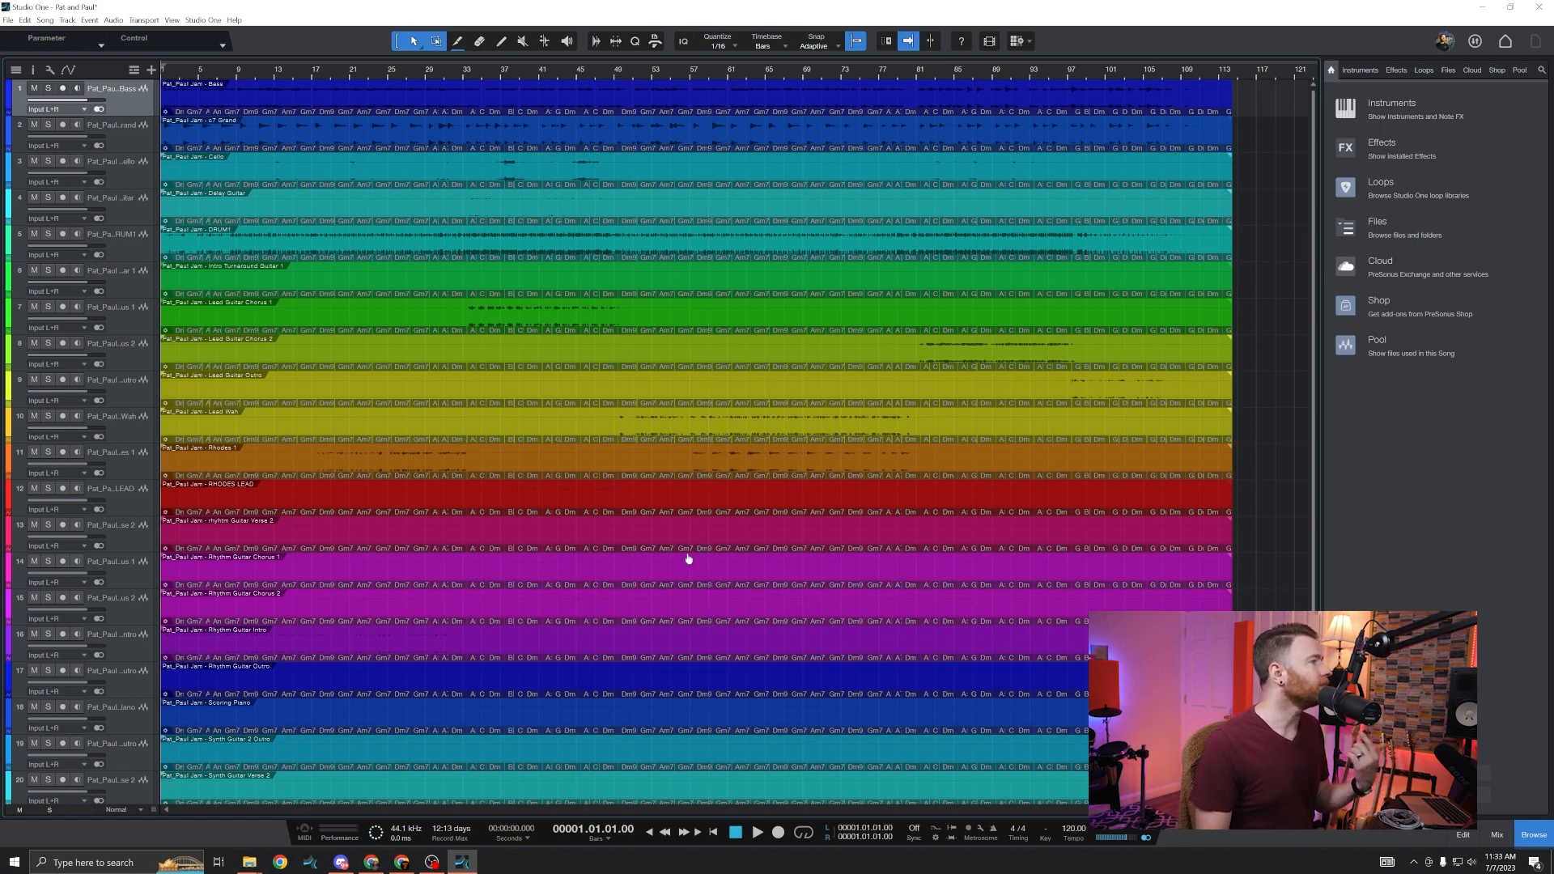
key(ctrl+a)
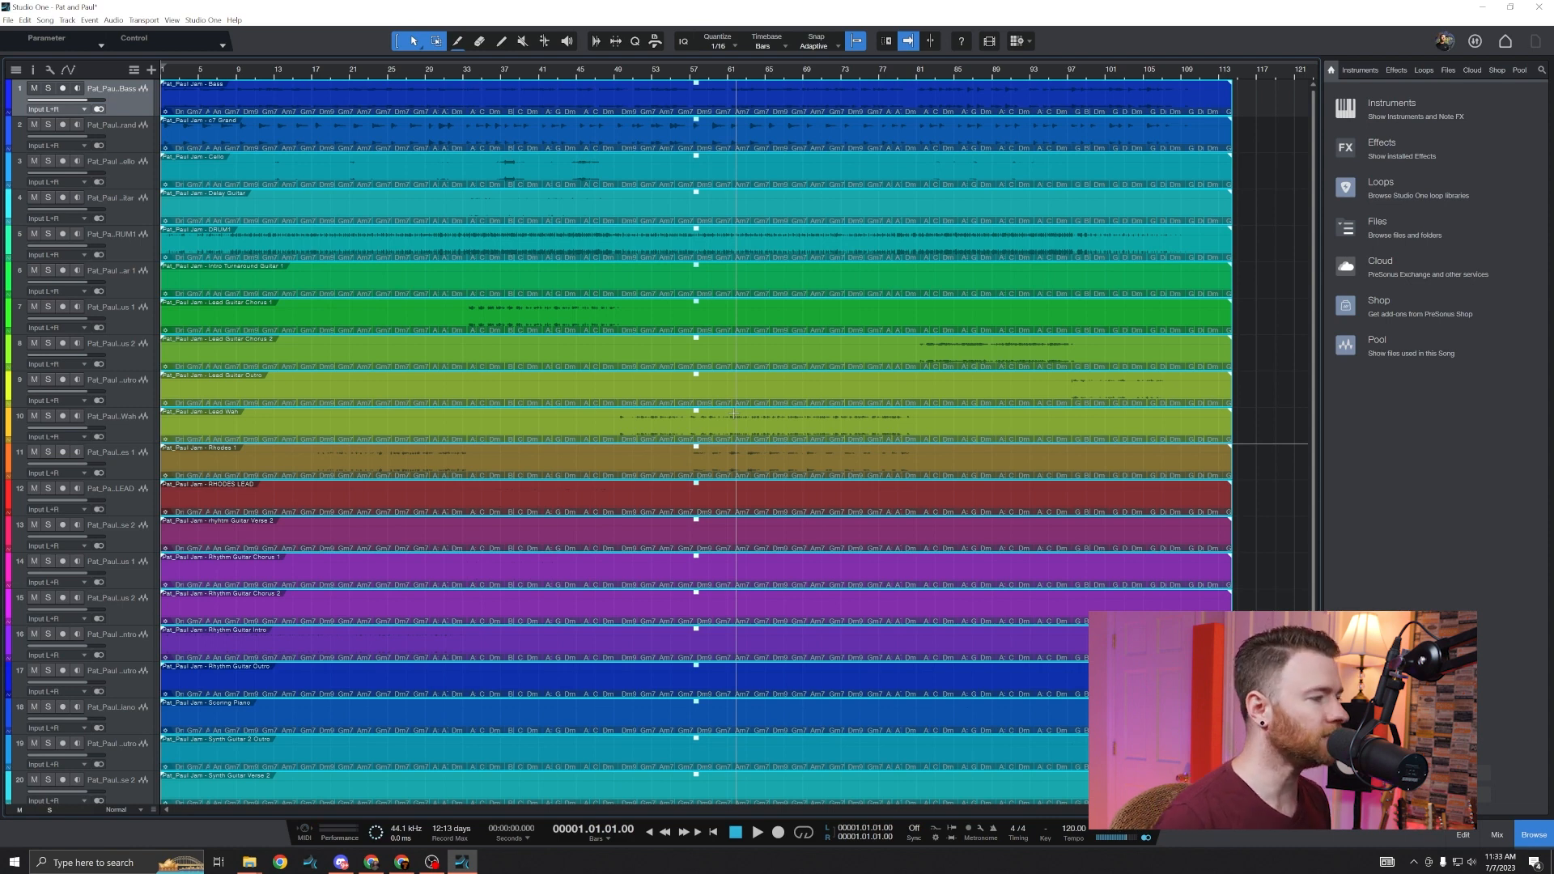
scroll(368, 697, down, 3)
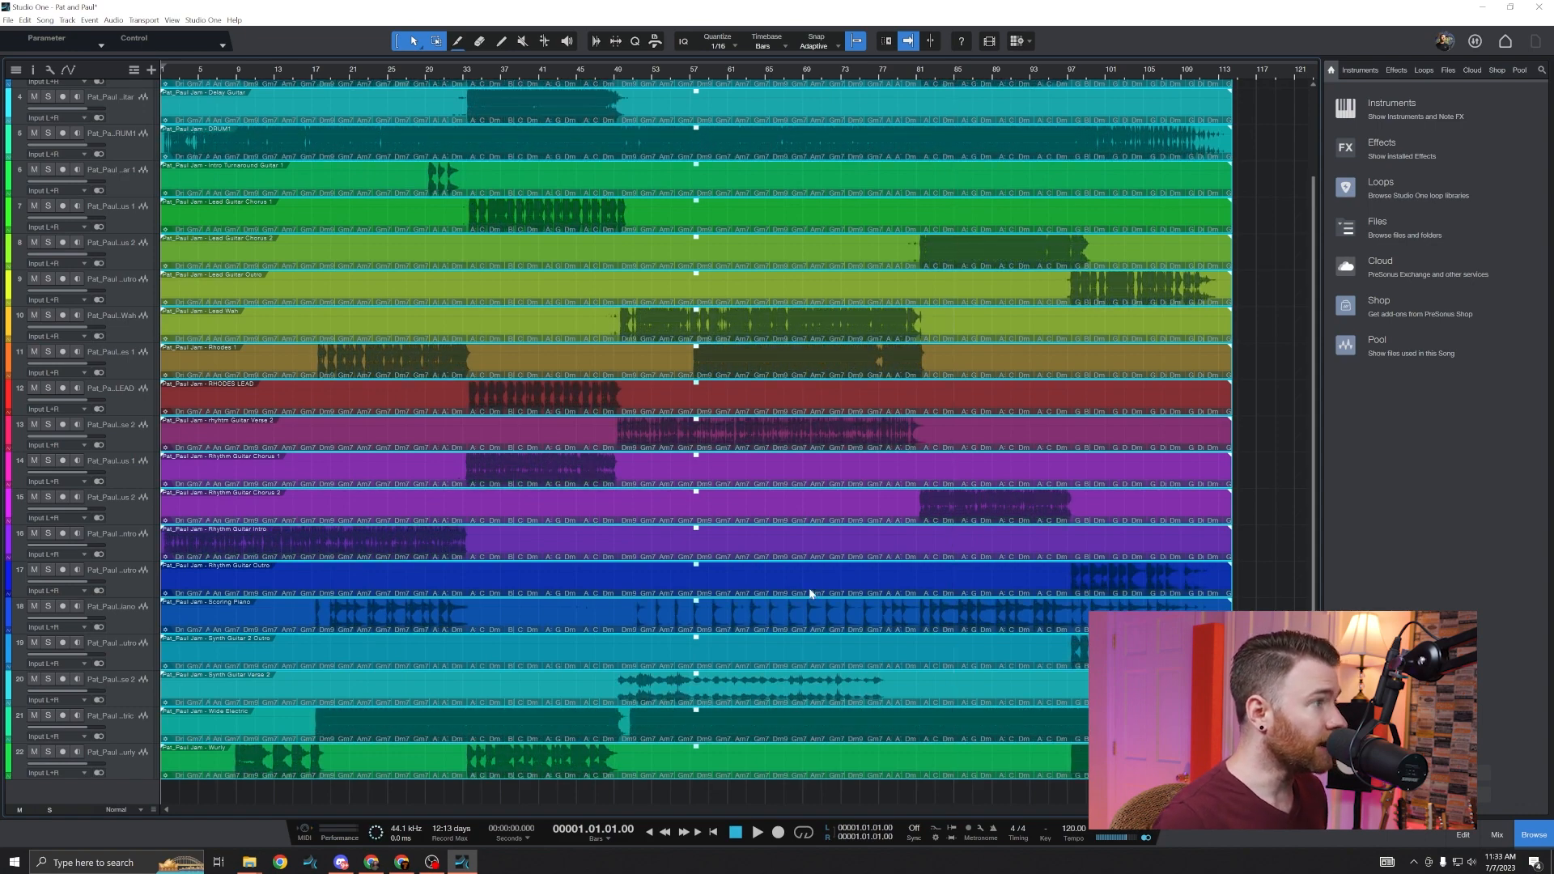
scroll(807, 583, up, 3)
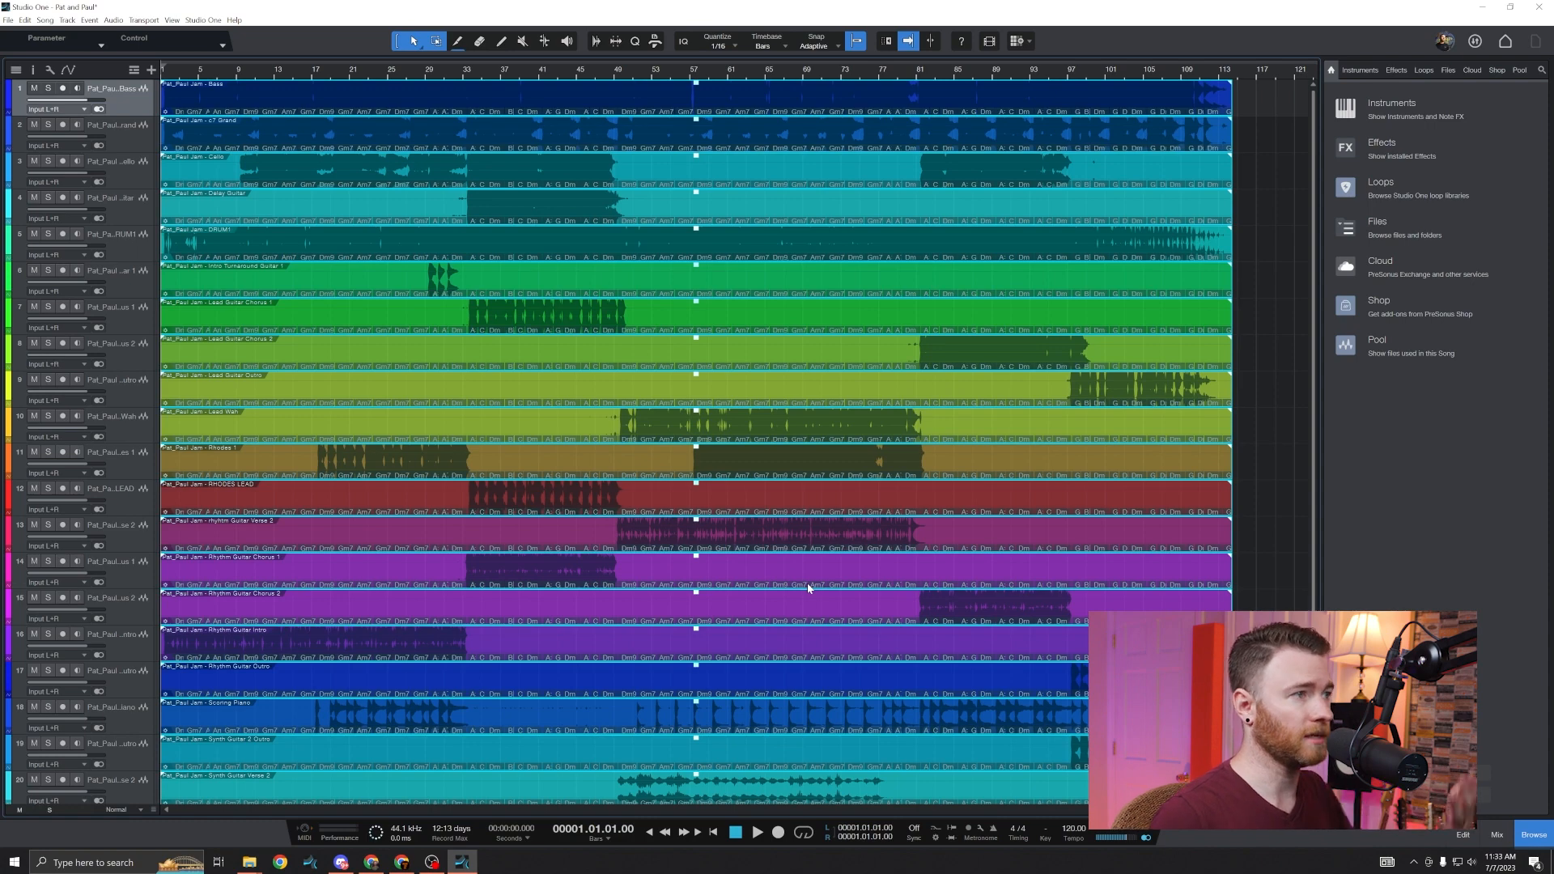
scroll(808, 583, down, 1)
scroll(808, 589, down, 2)
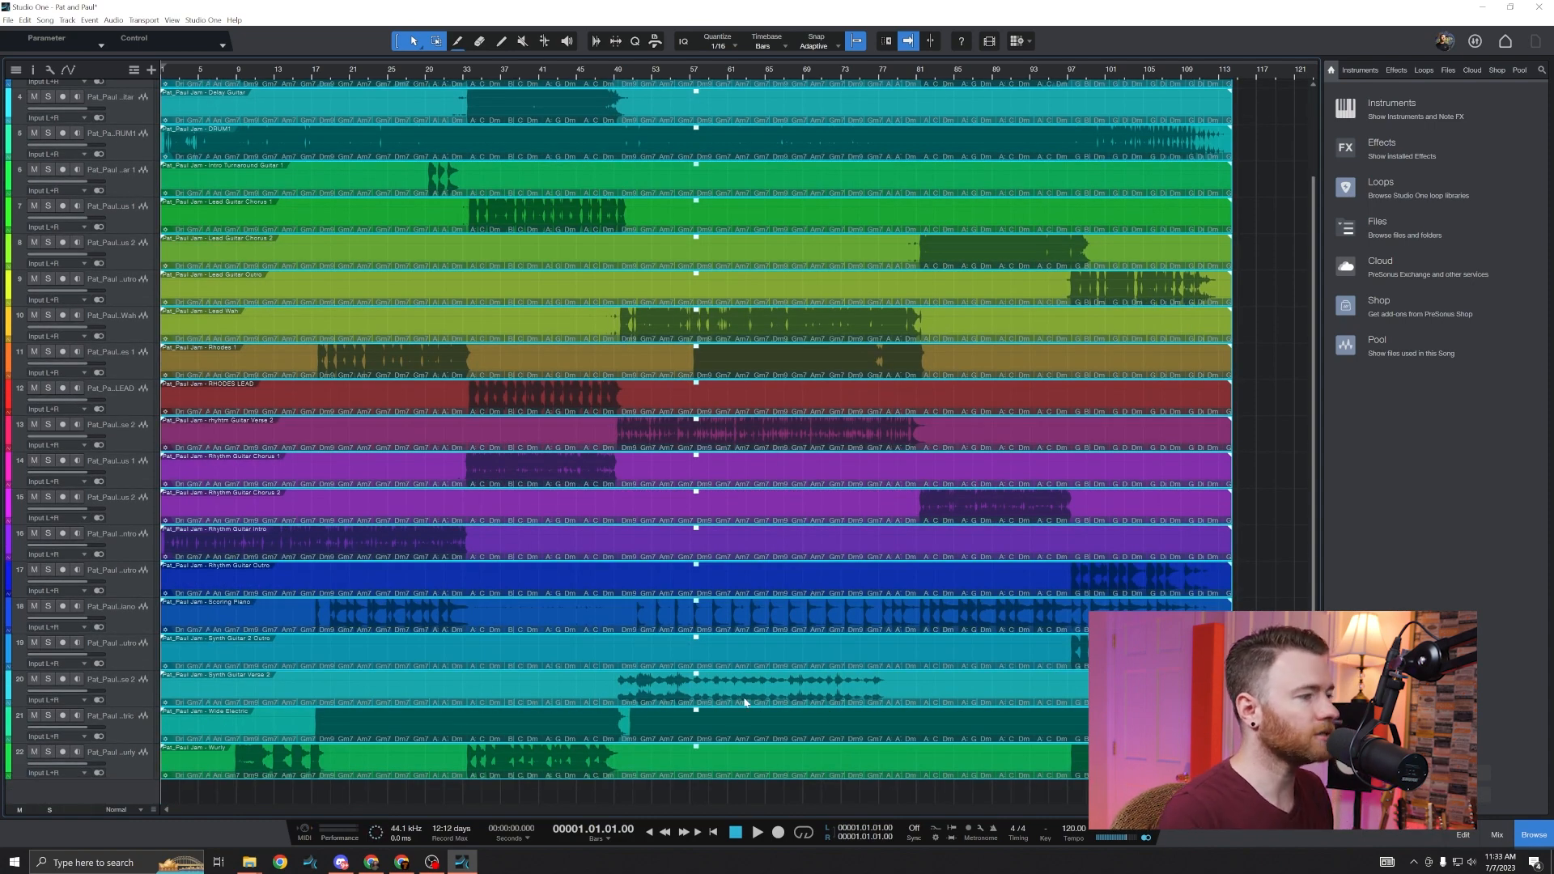
drag(1313, 753, 1313, 797)
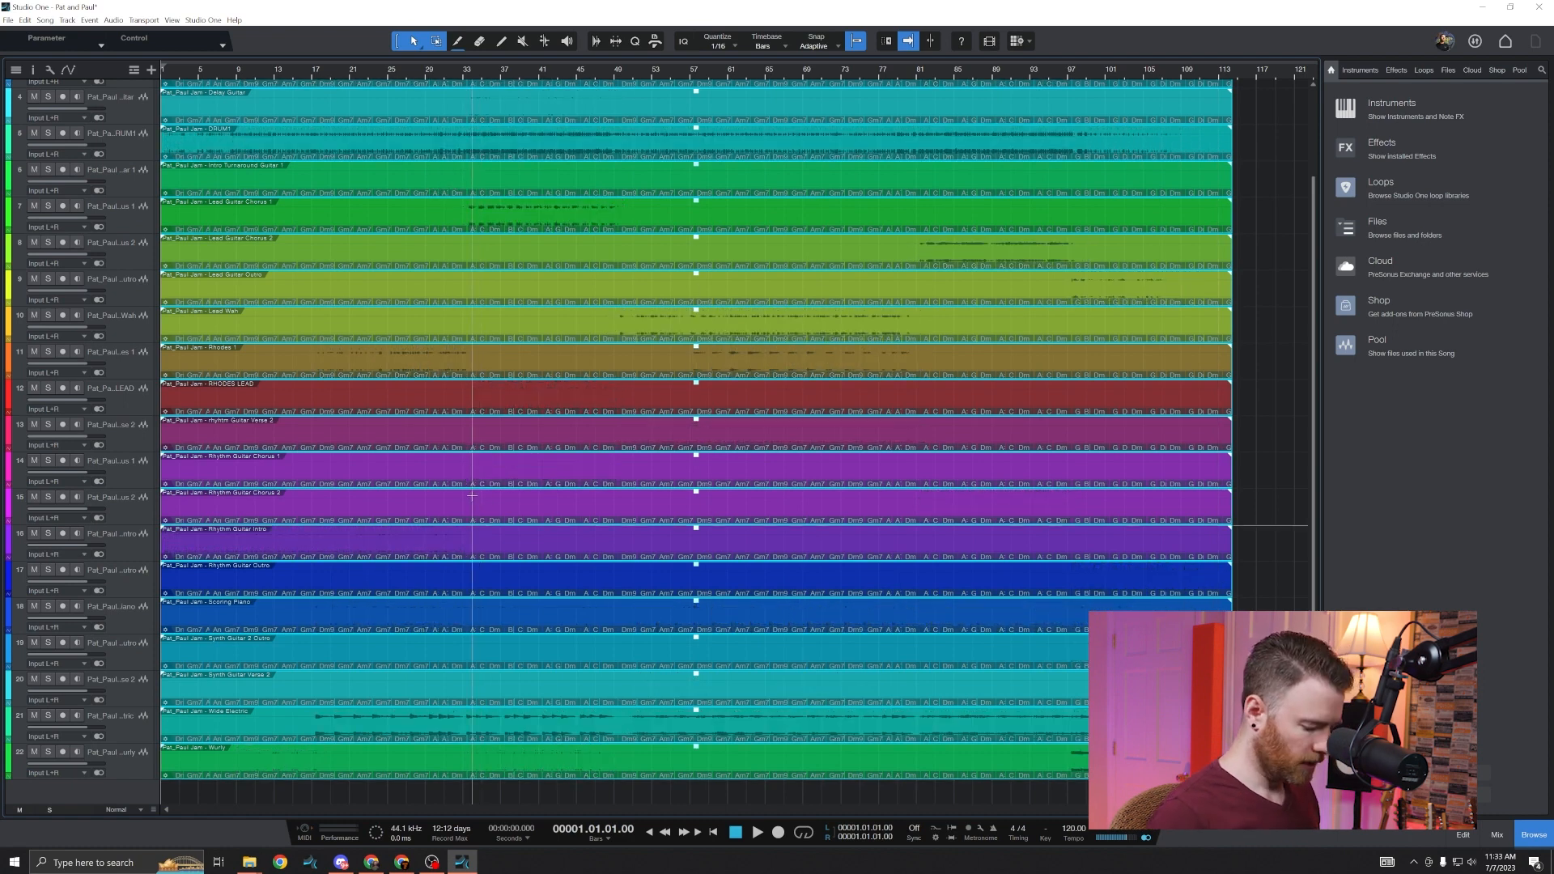
Step: Play the song from bar 34 to hear the raw tracks together, and stop playback
click(469, 72)
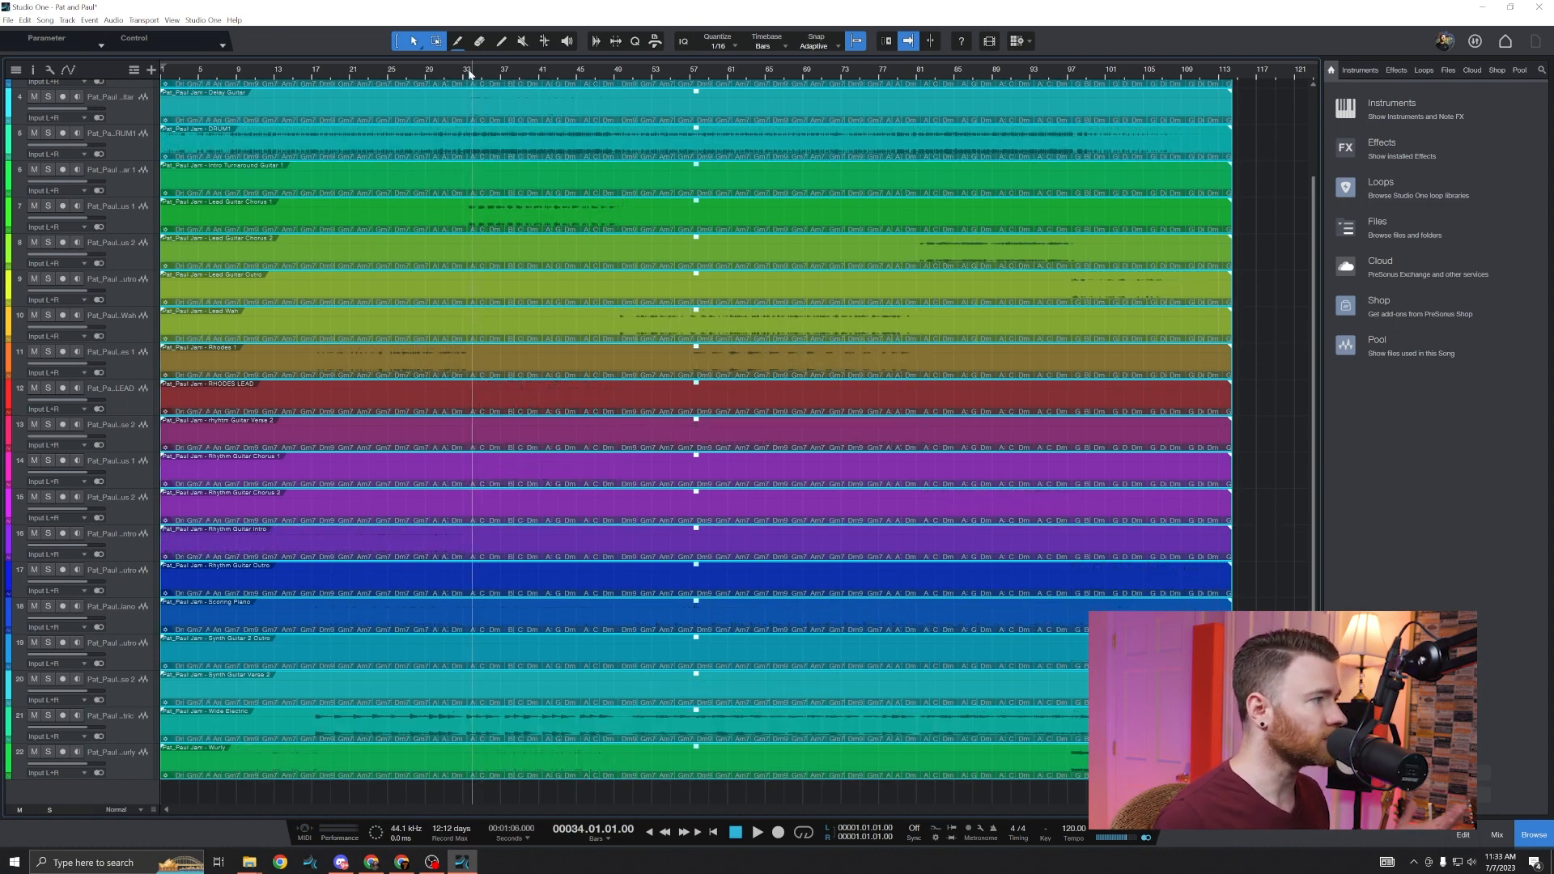
key(space)
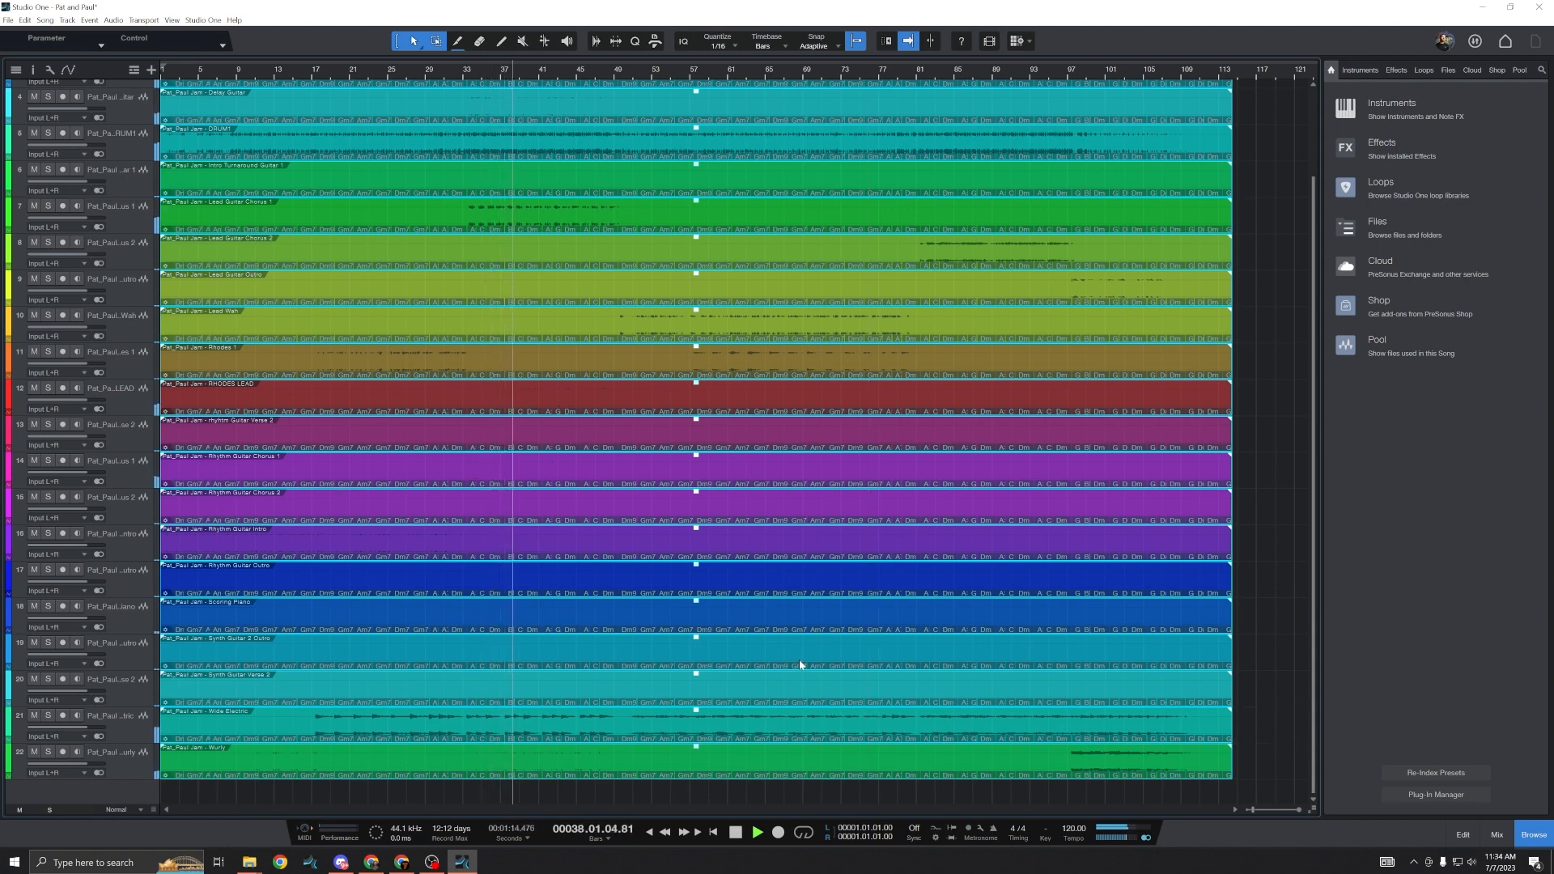
key(space)
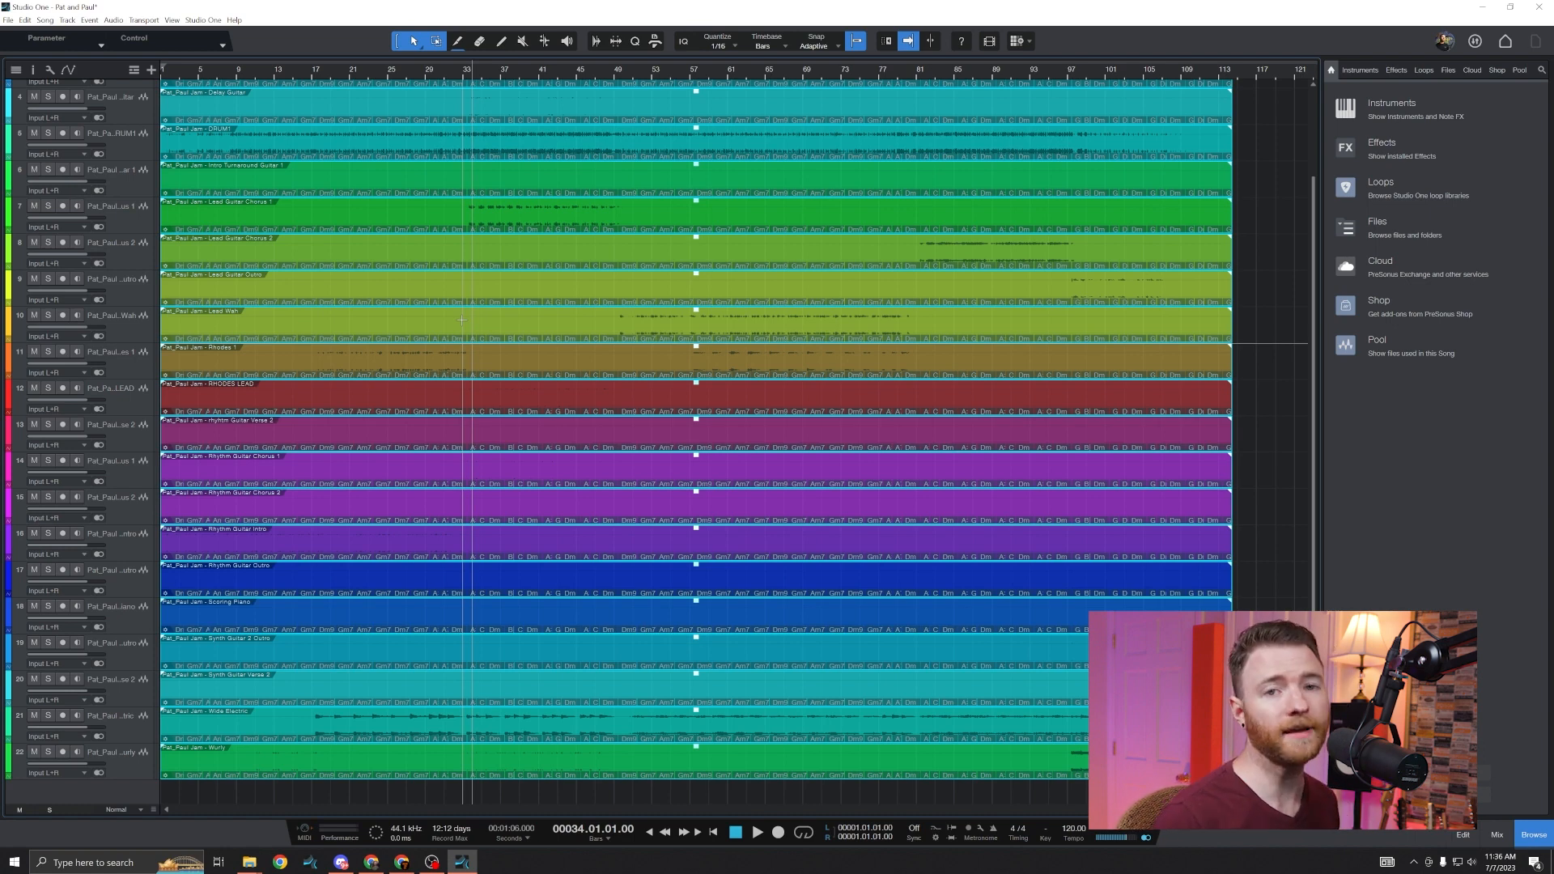
Step: Recolour the Bass track light blue
scroll(208, 106, up, 3)
click(9, 103)
click(159, 223)
click(76, 197)
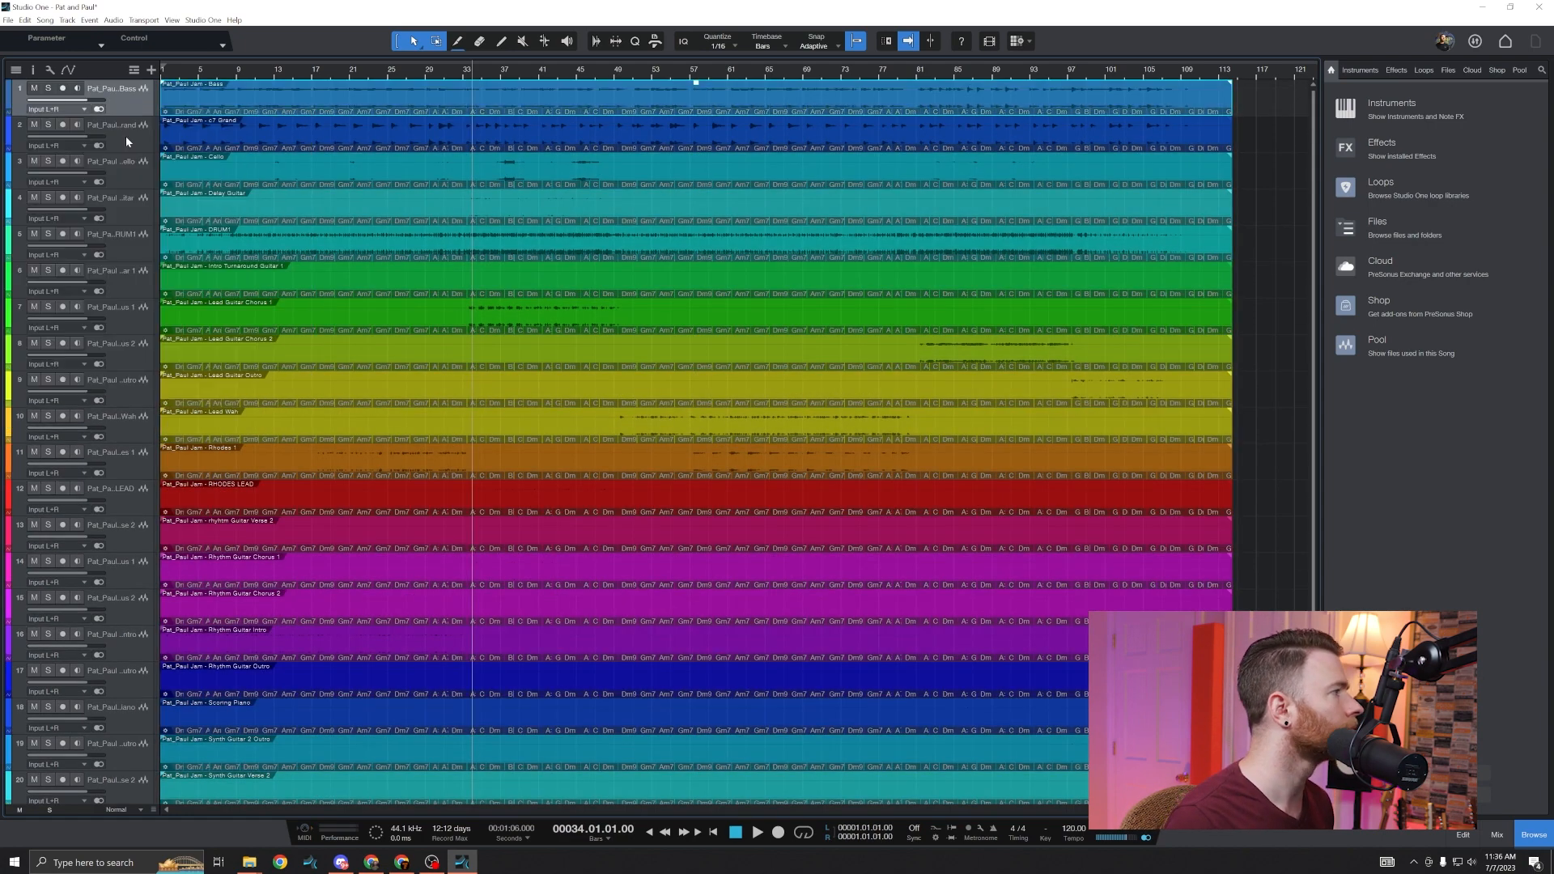
Step: Move the DRUM1 track above the Bass track, and colour the drums light blue and the bass grey
drag(112, 235, 112, 86)
click(9, 105)
click(58, 124)
click(9, 141)
click(296, 245)
Step: Try to pack the guitar tracks, from Delay Guitar through Lead Wah, into a folder named Guitar
click(120, 244)
shift+click(120, 426)
right_click(120, 426)
double_click(99, 235)
text(Guitar)
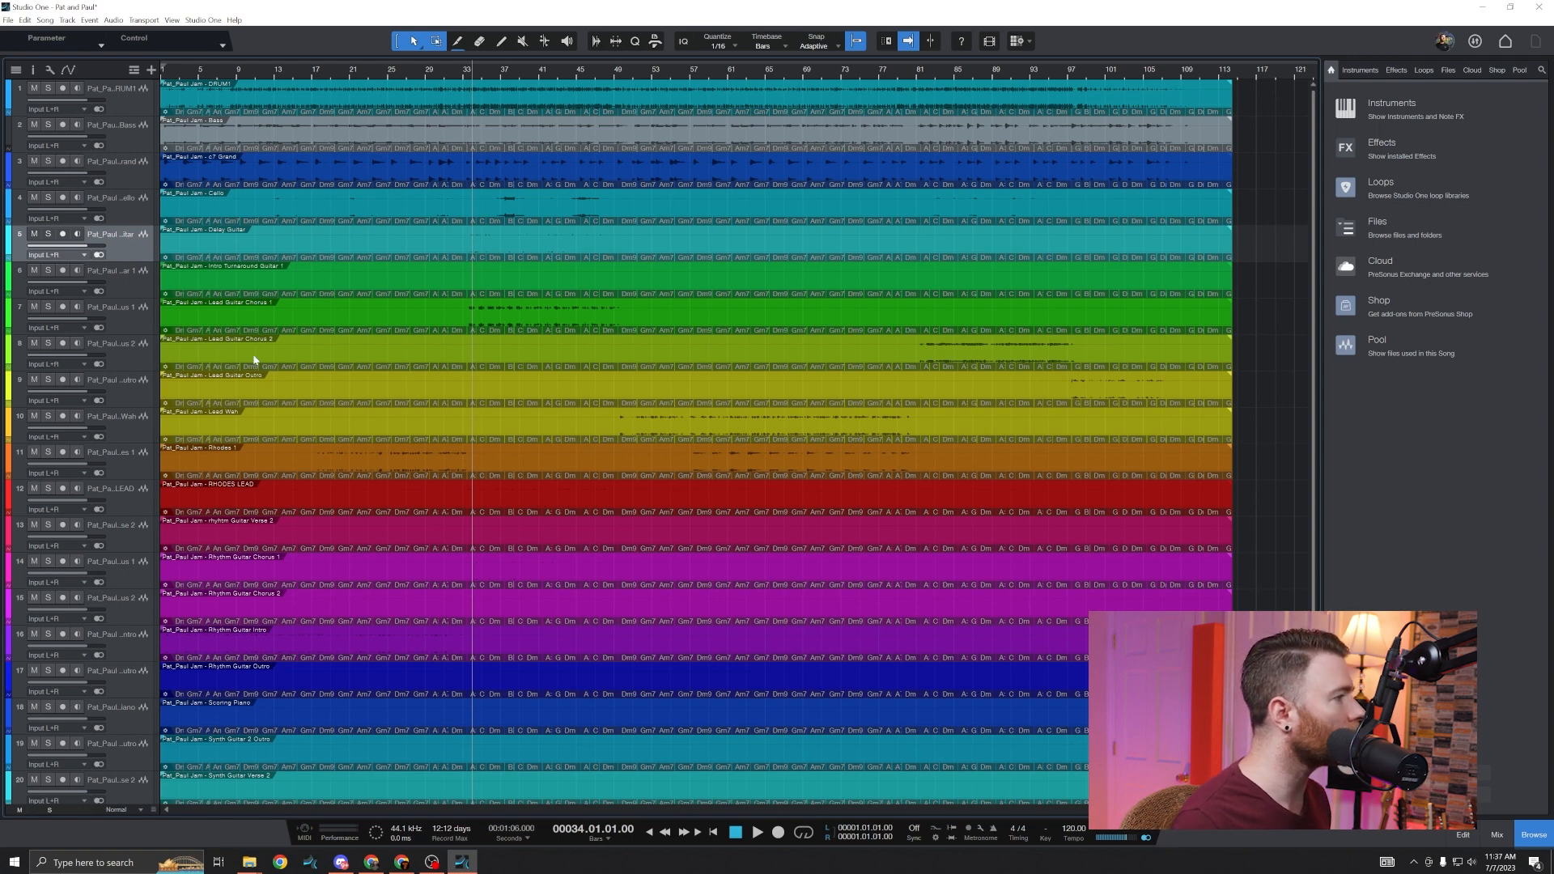
shift+click(137, 426)
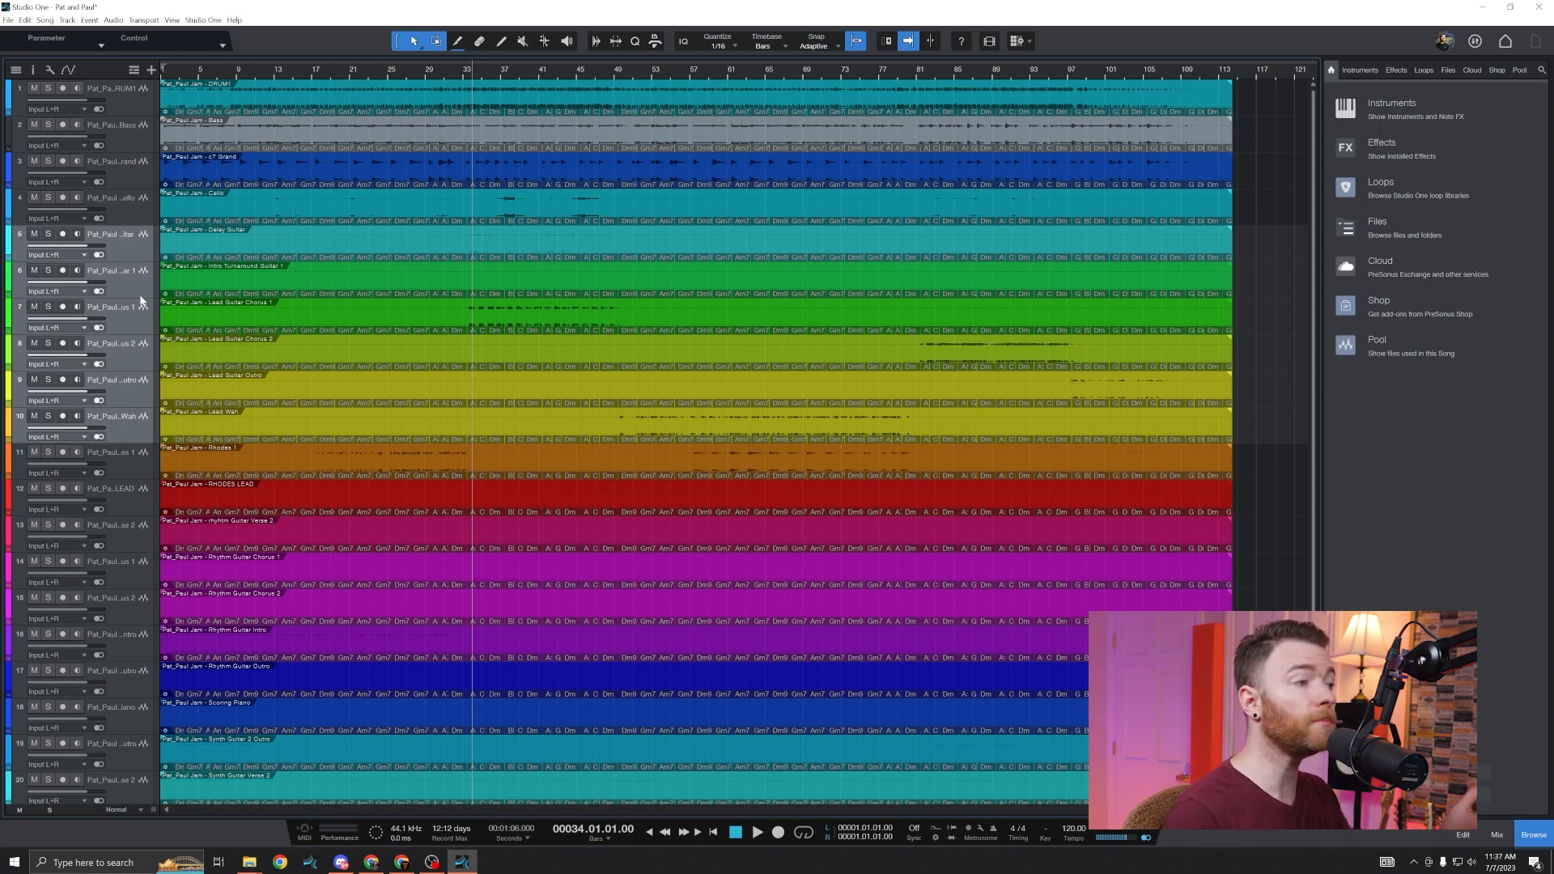
right_click(129, 251)
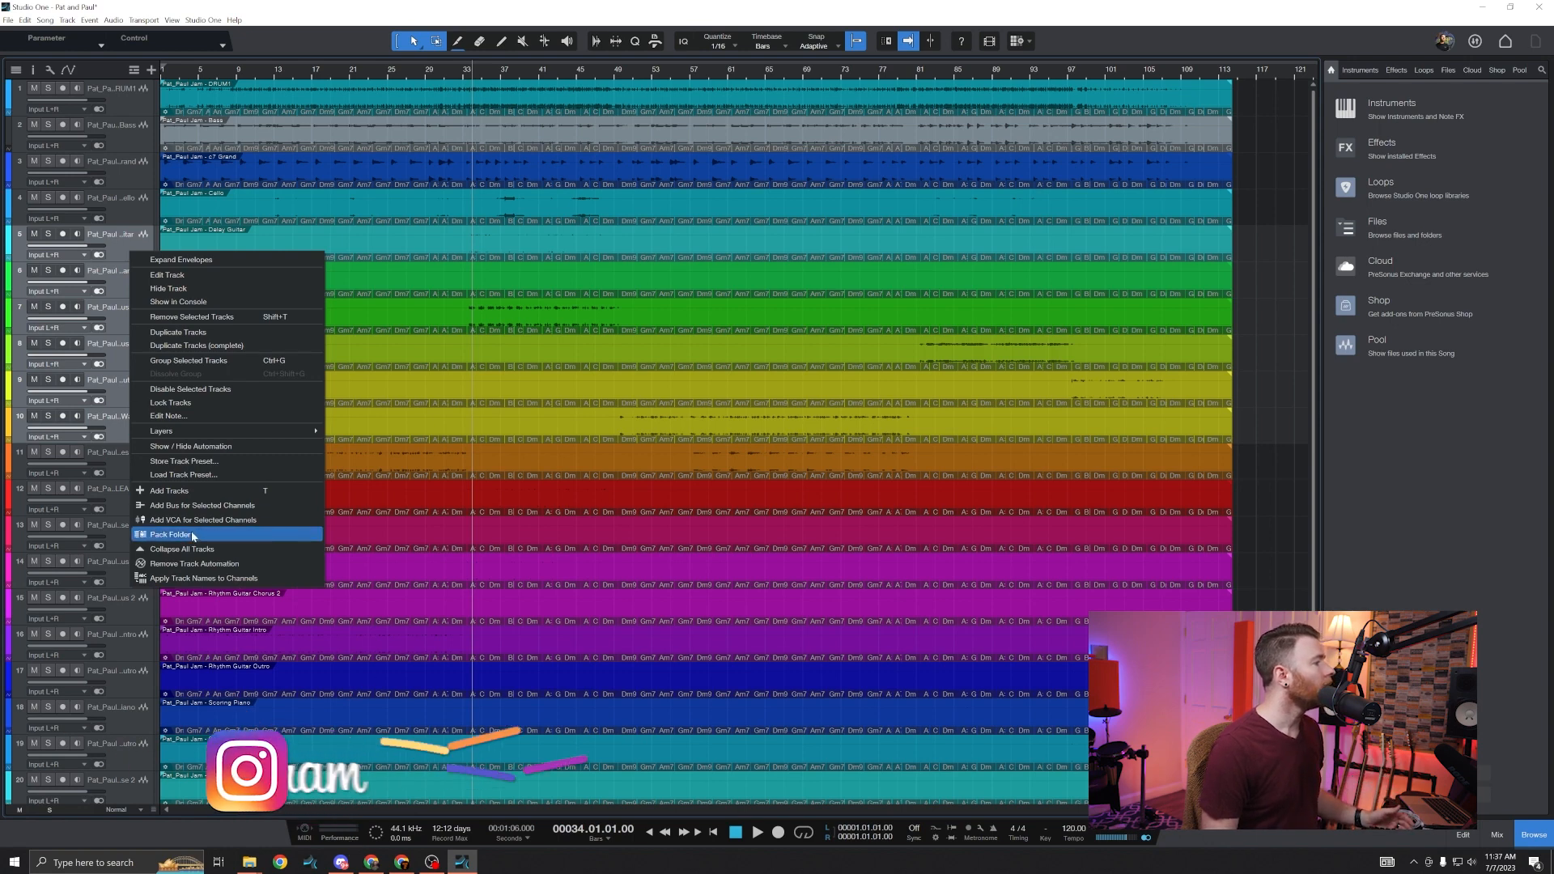
click(121, 239)
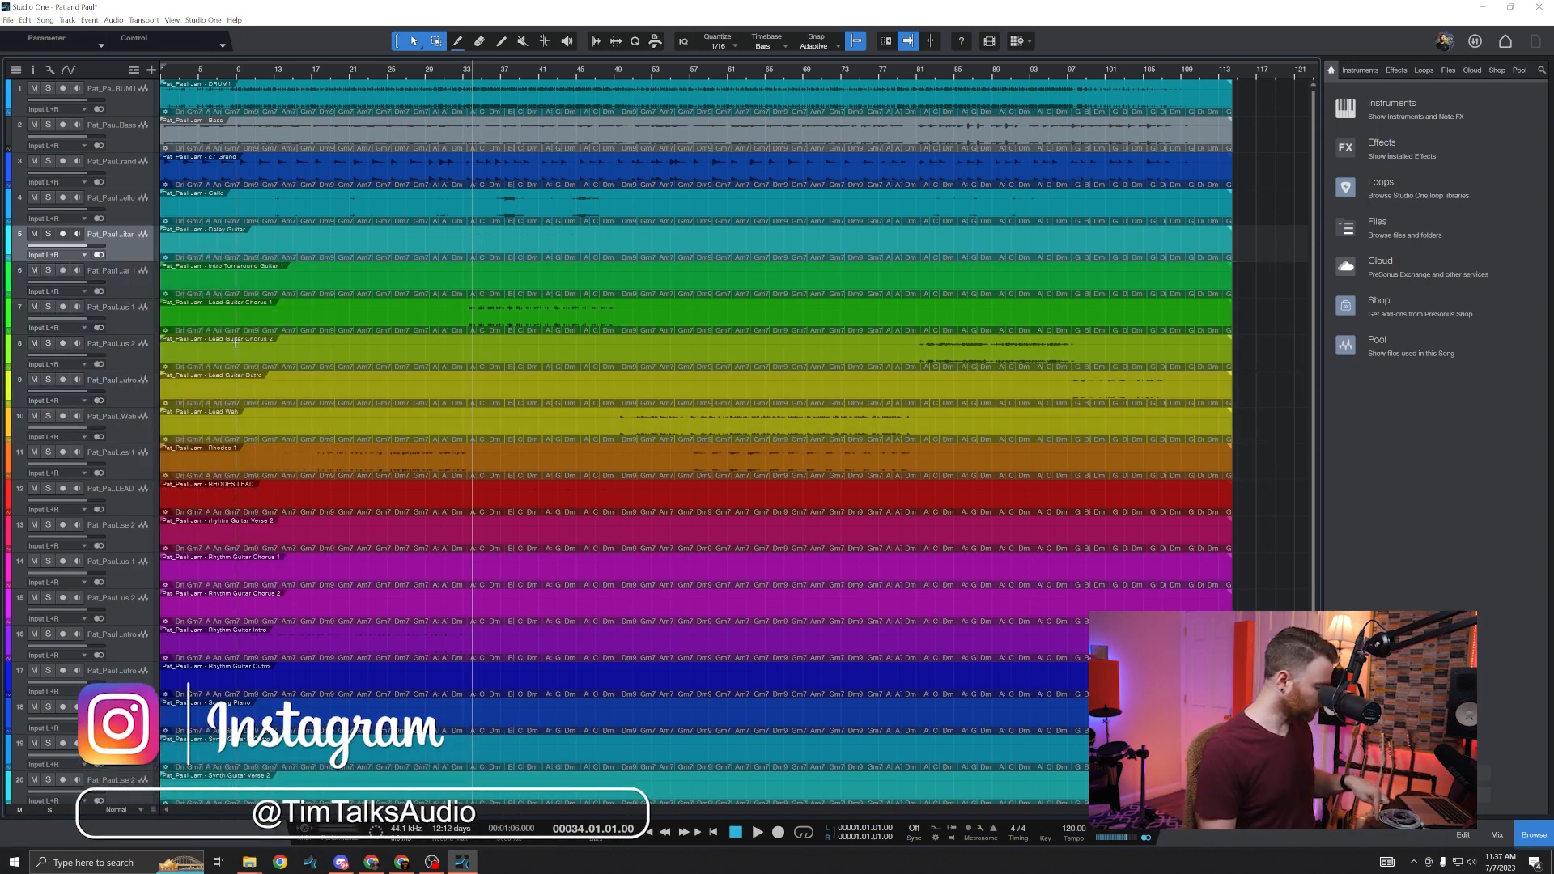
Step: Pack the tracks from Delay Guitar through Lead Wah into a folder and name it Guitars
shift+click(130, 434)
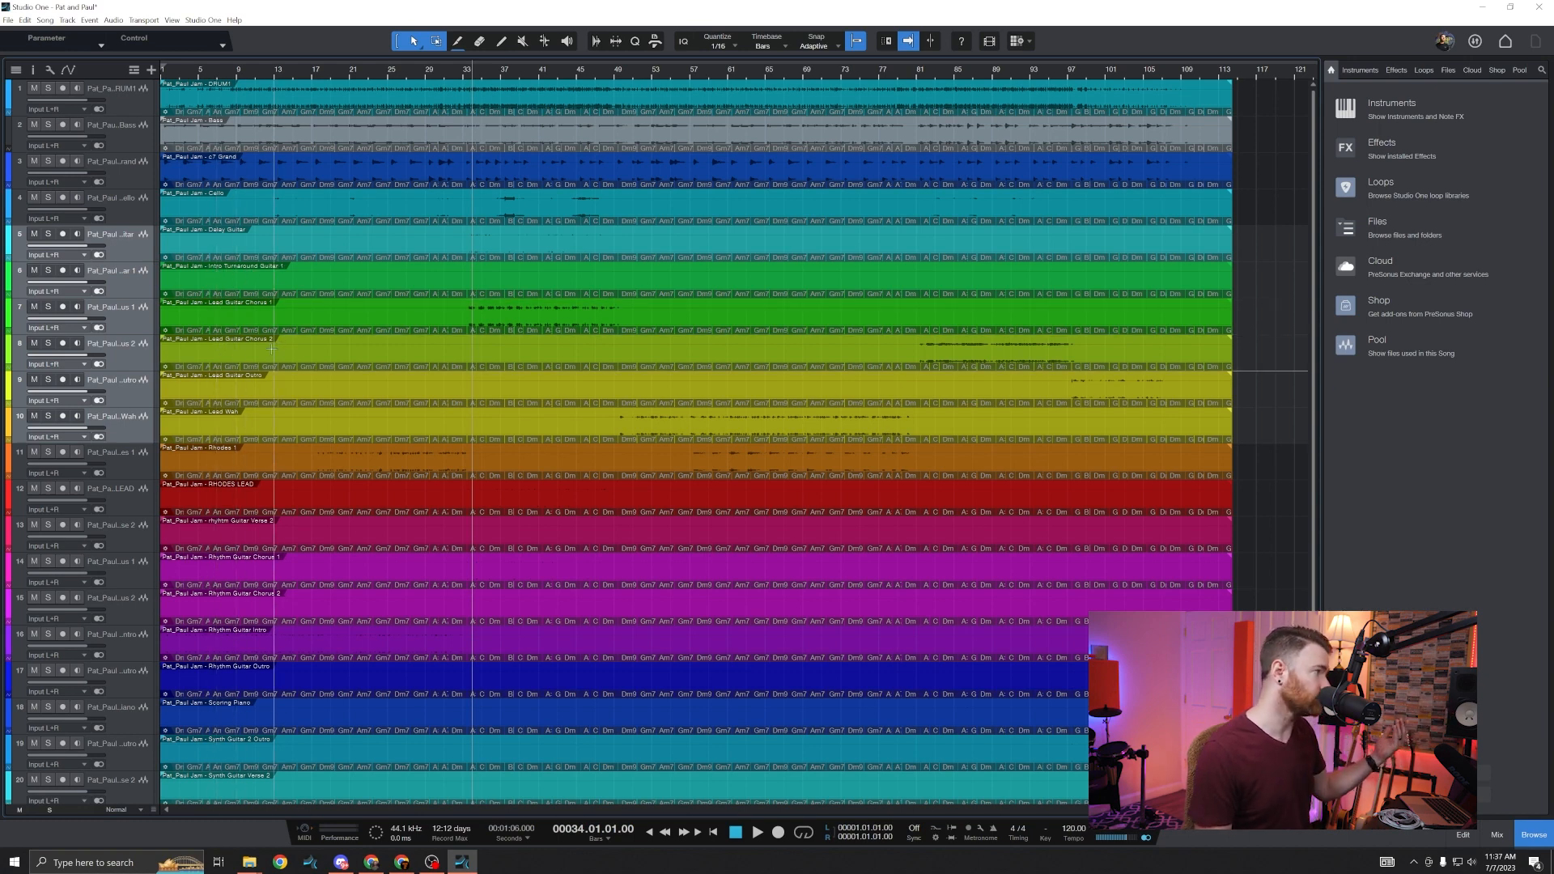
right_click(136, 327)
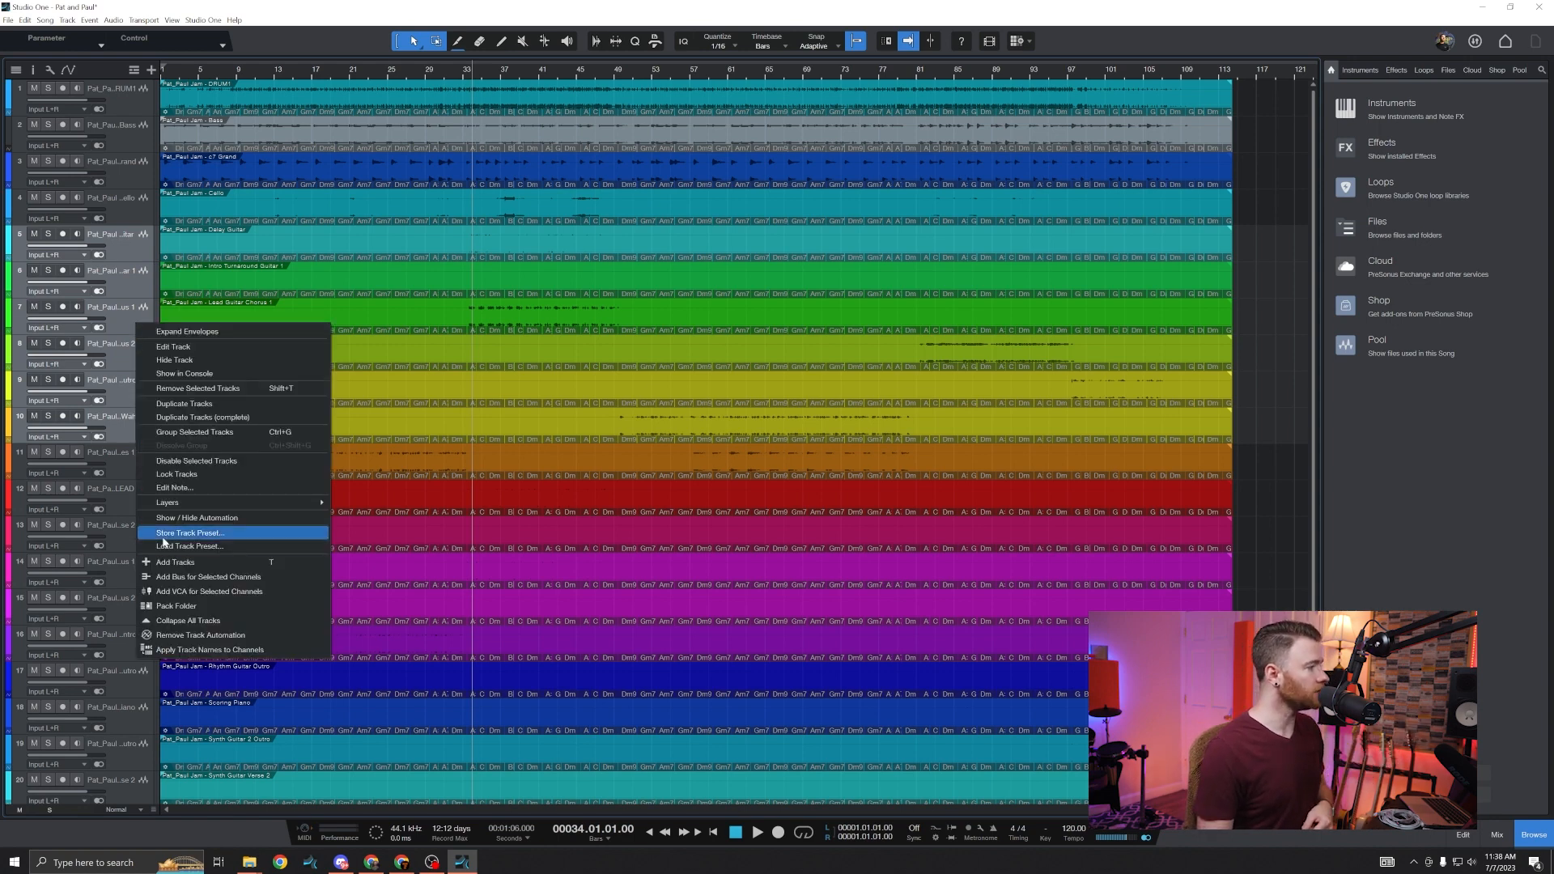
click(197, 607)
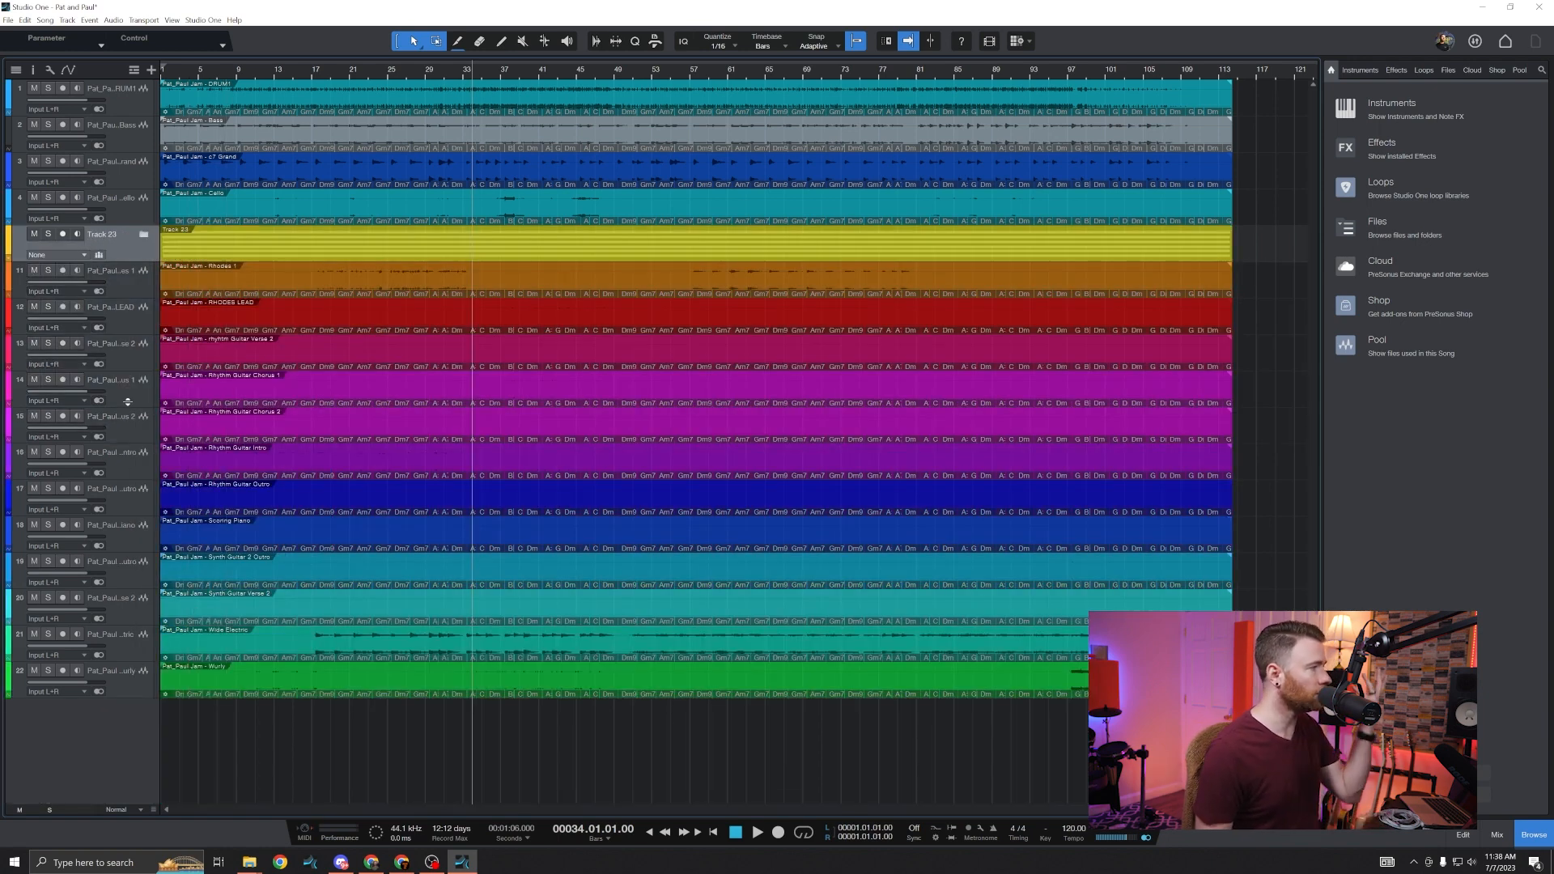
double_click(105, 236)
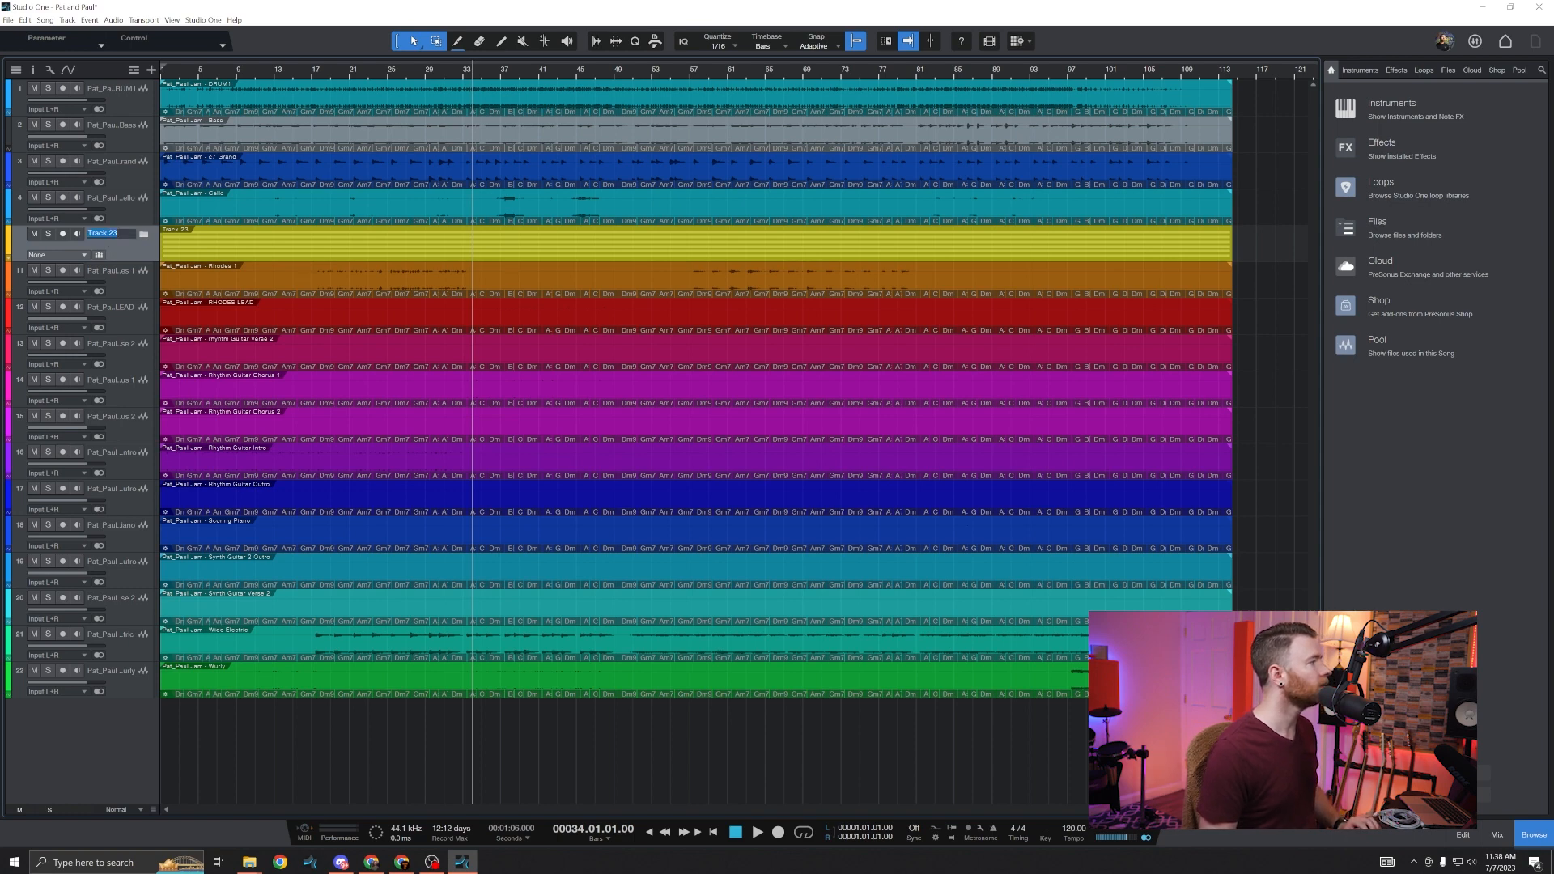
text(Guitar)
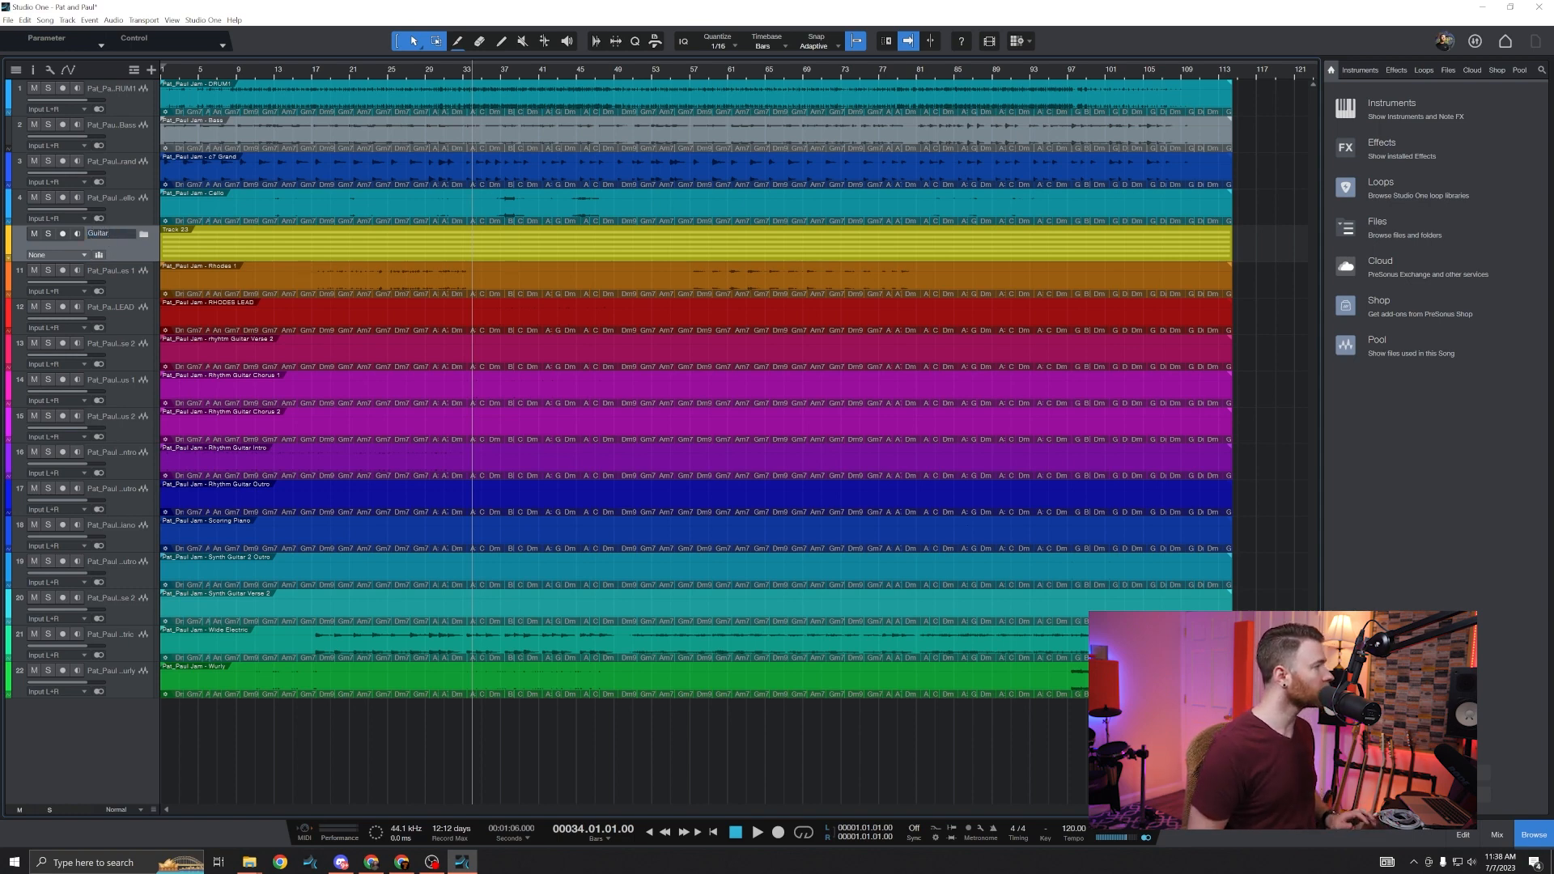
text(s)
key(Return)
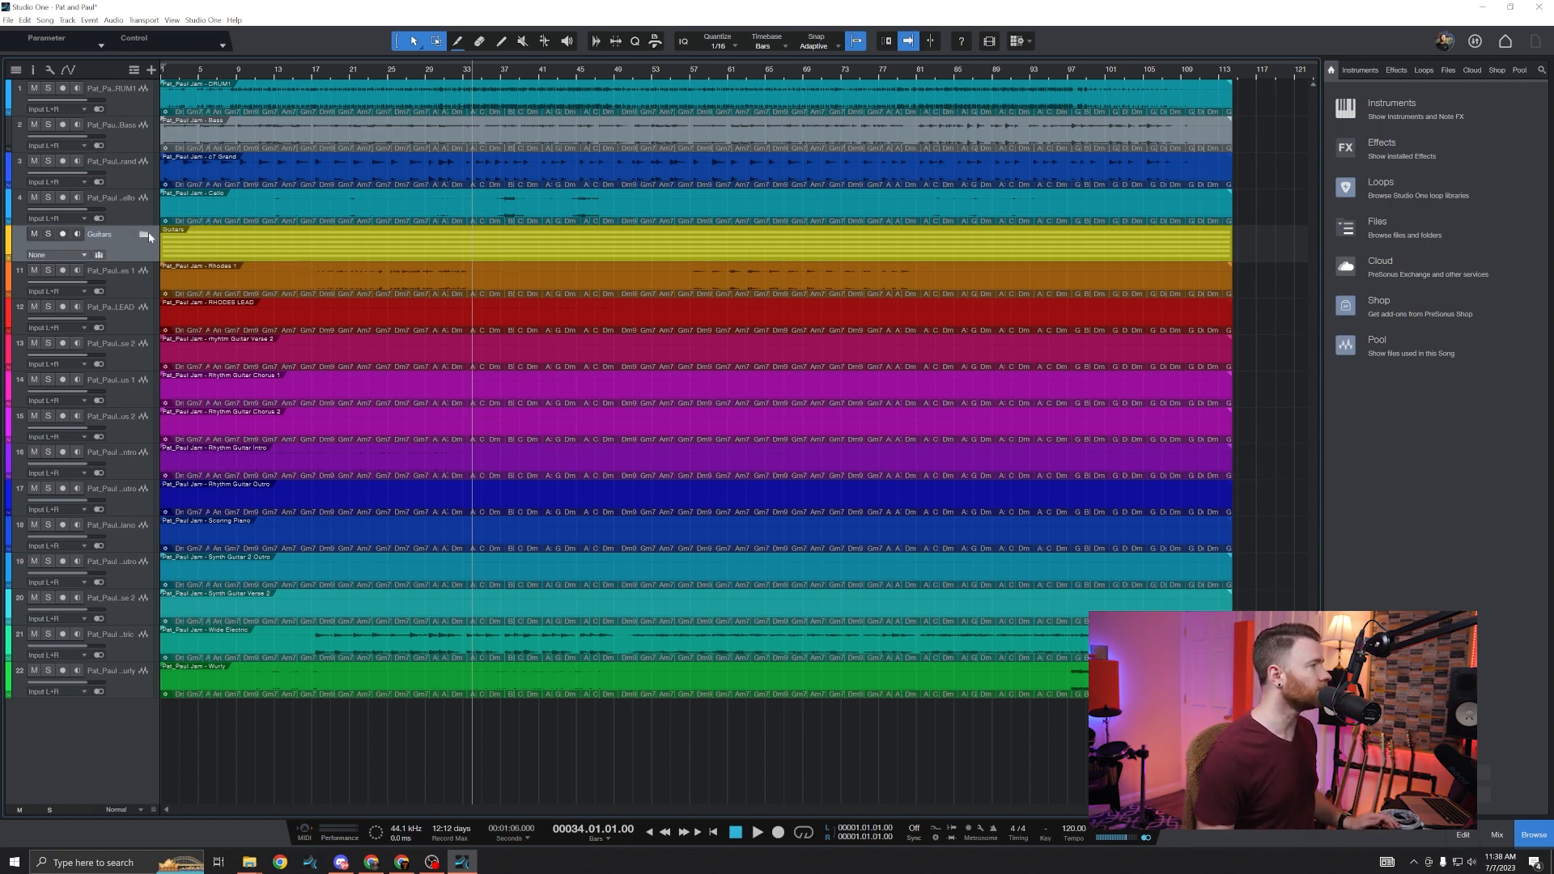
Step: Route the Guitars folder to its own Guitars bus, expand it, and colour the folder and its tracks green
click(79, 254)
click(118, 305)
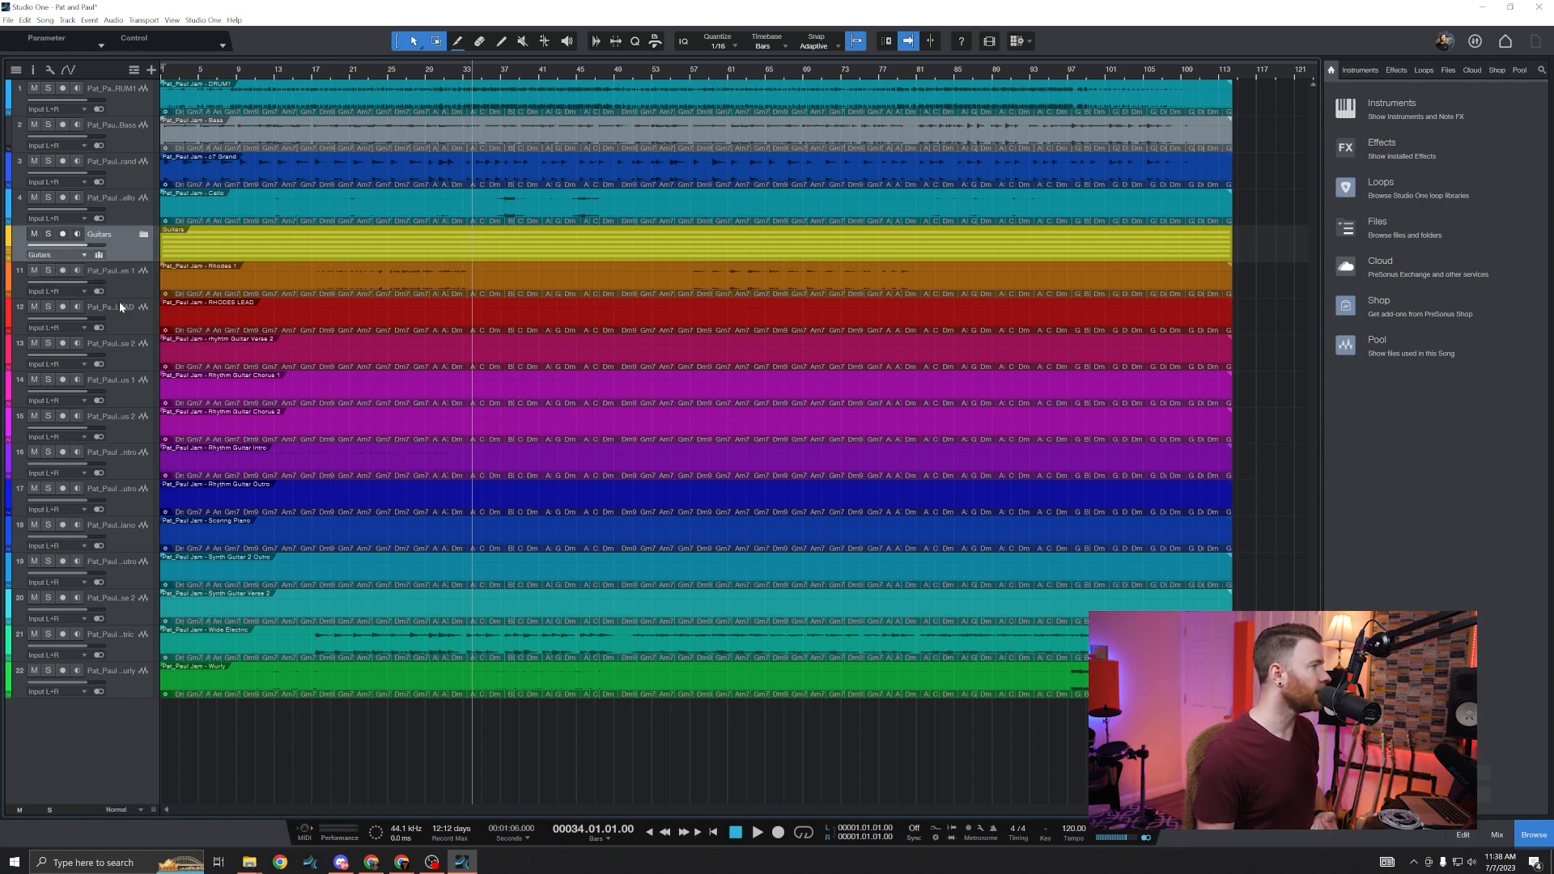
click(144, 235)
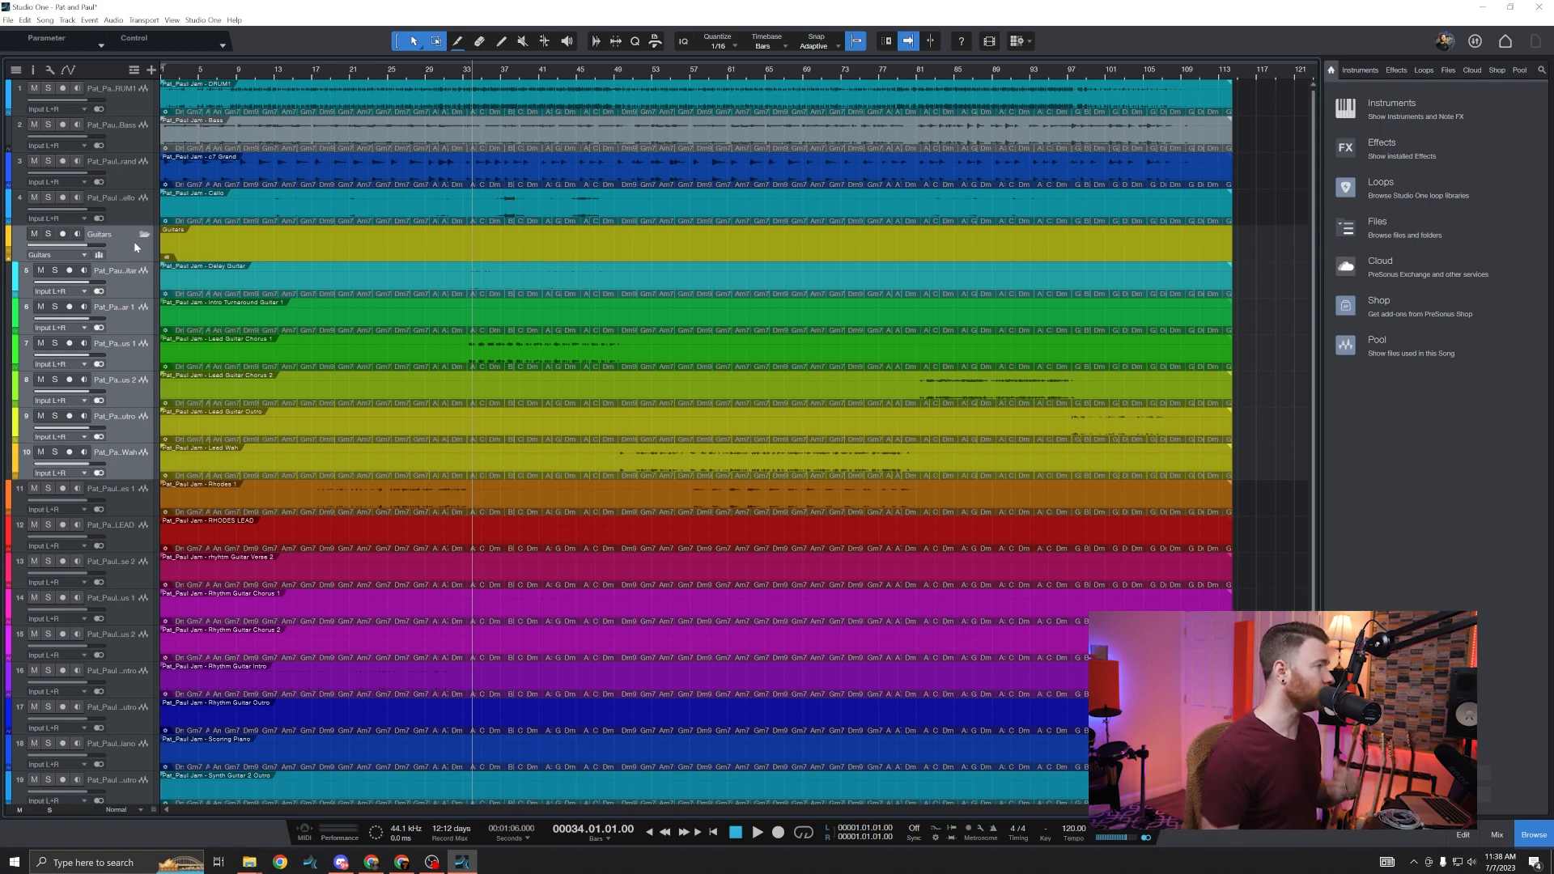
click(7, 237)
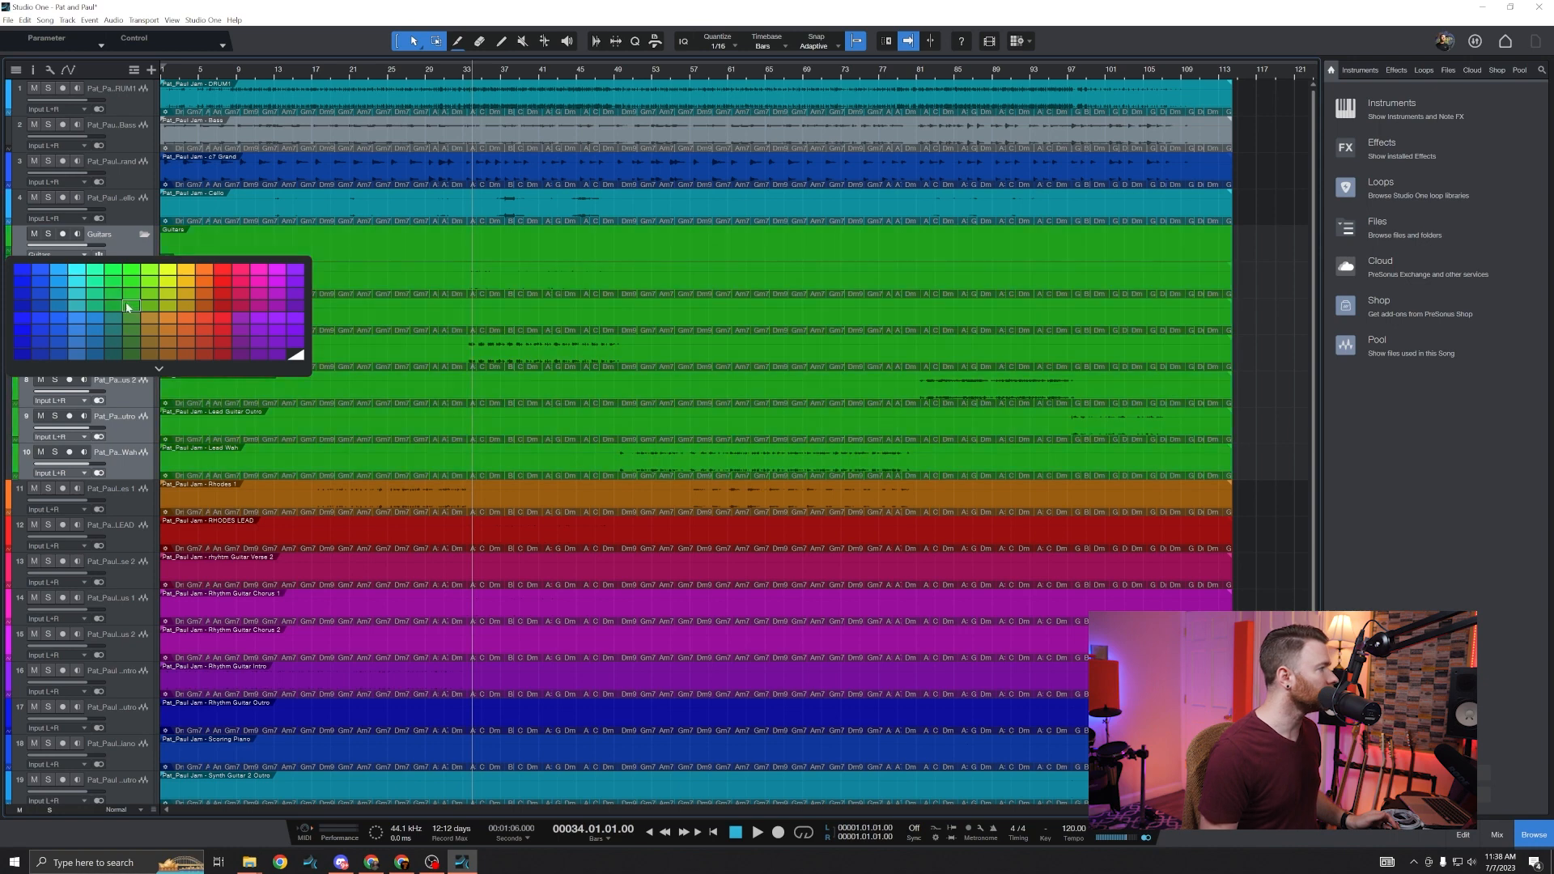
click(130, 307)
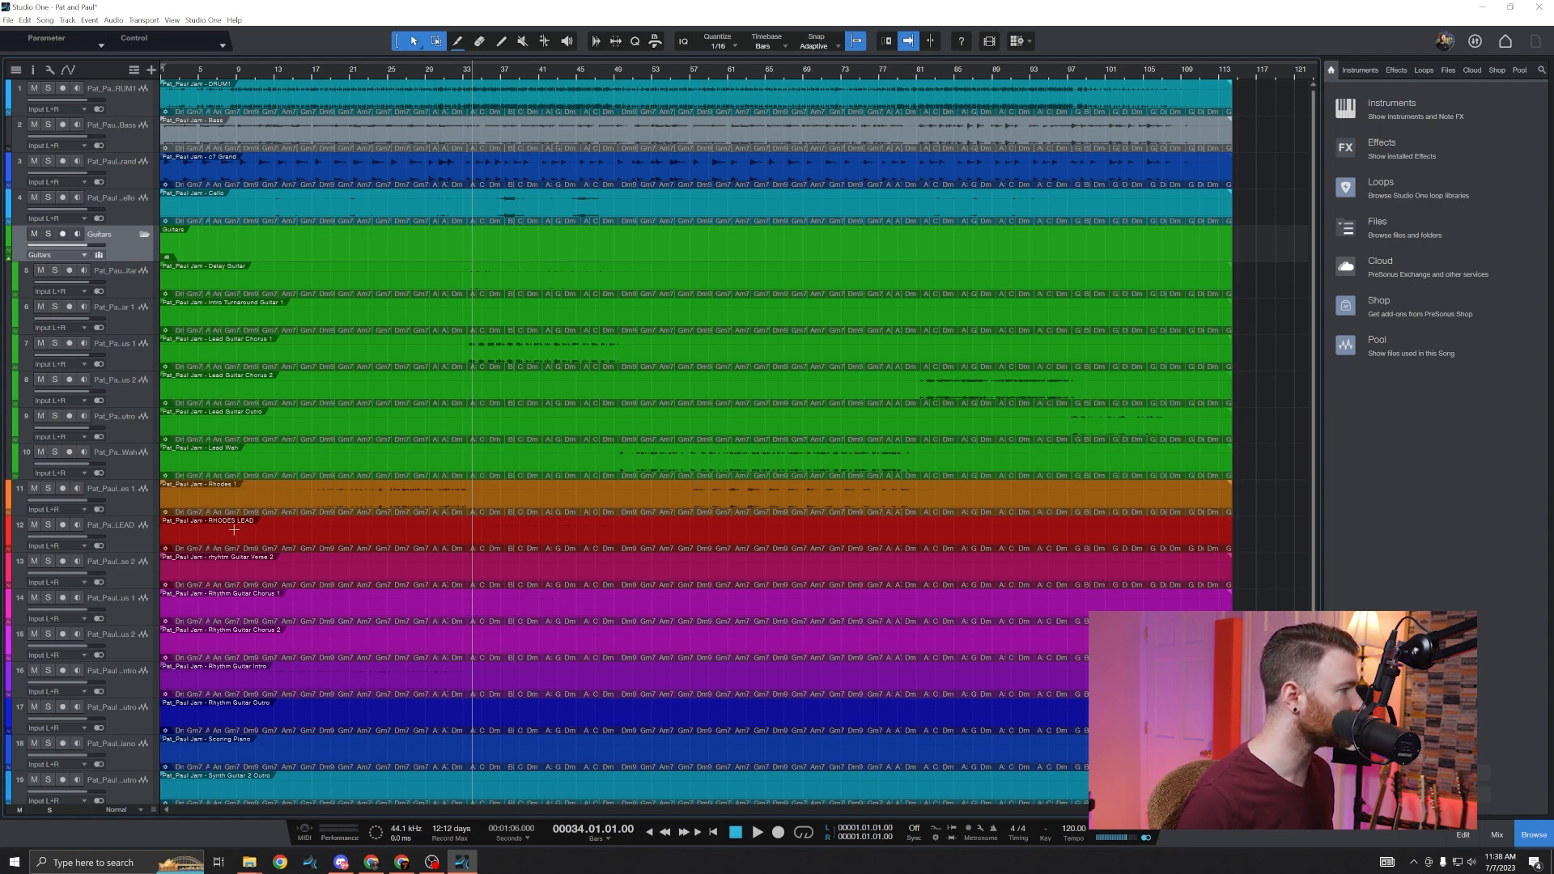
Step: Move the five rhythm guitar tracks, Verse 2 through Outro, into the Guitars folder and collapse it
click(132, 582)
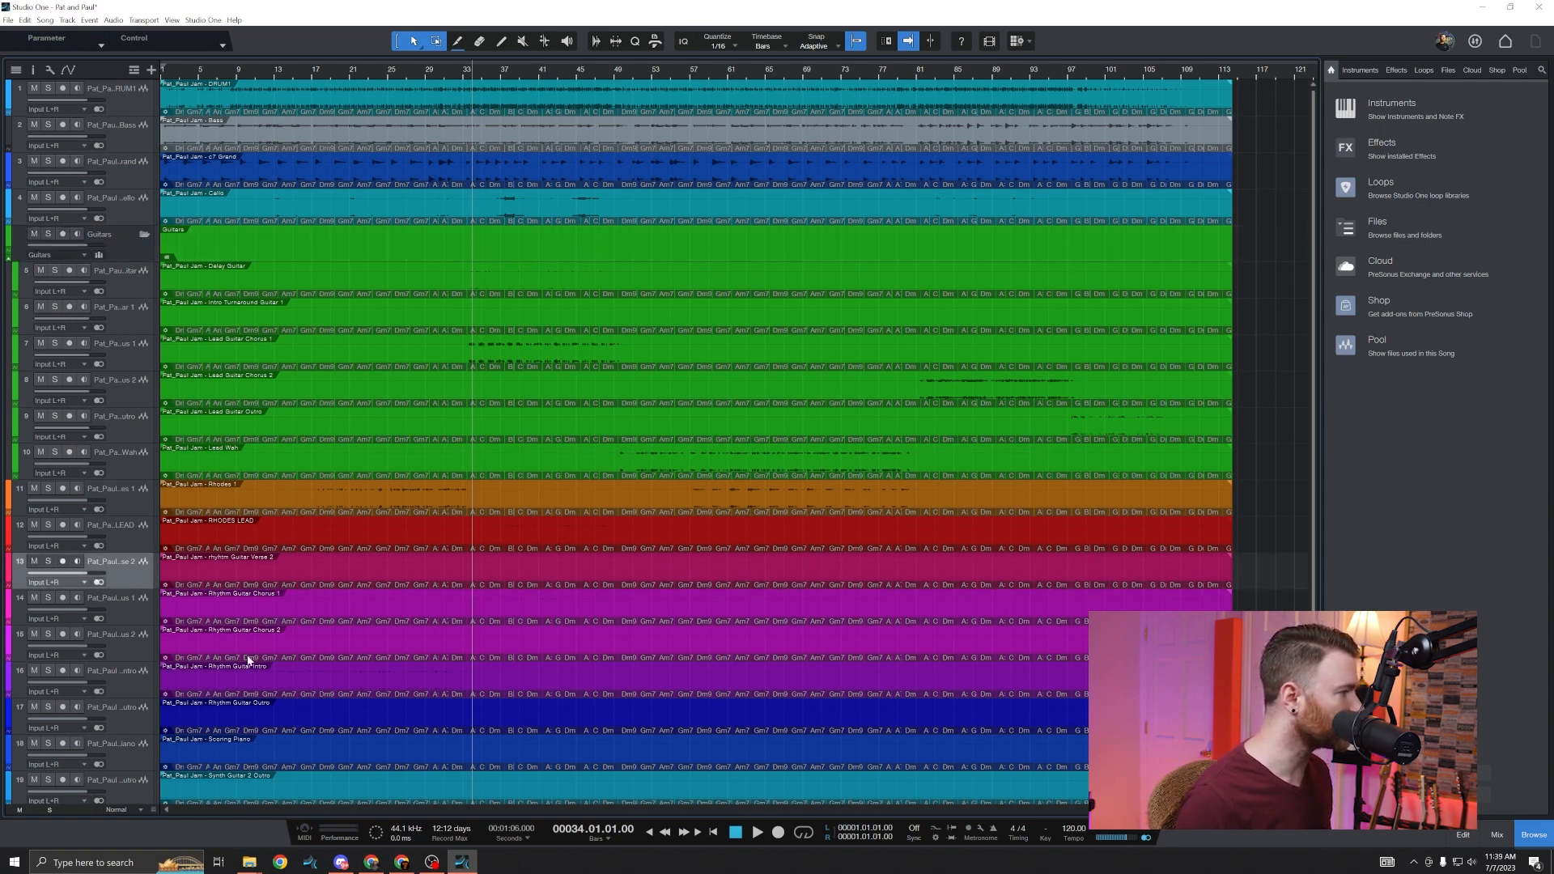
shift+click(133, 718)
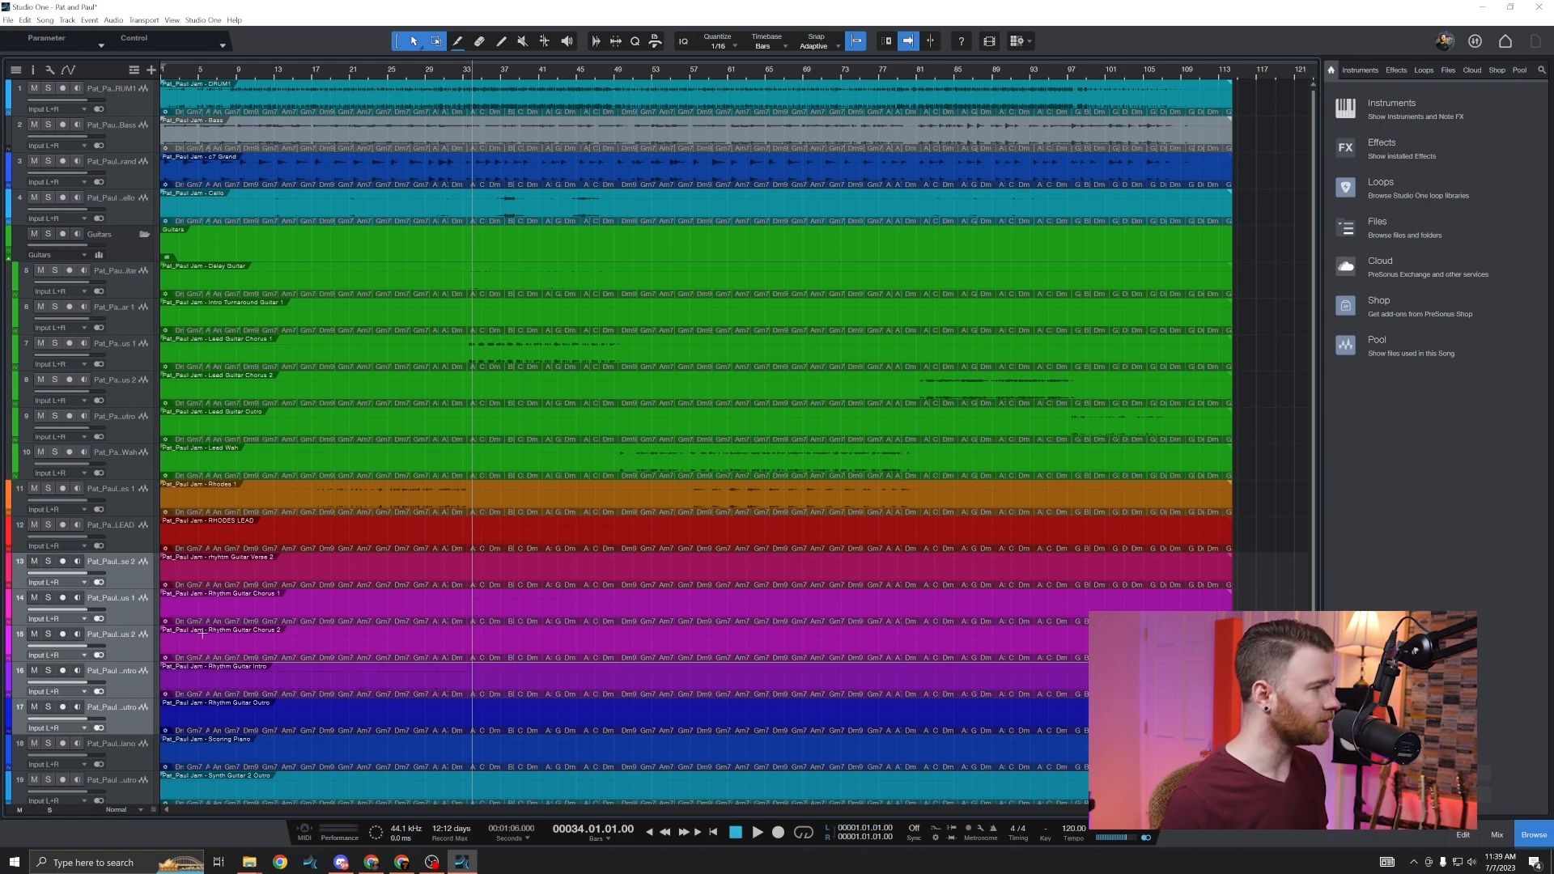
drag(136, 576, 120, 251)
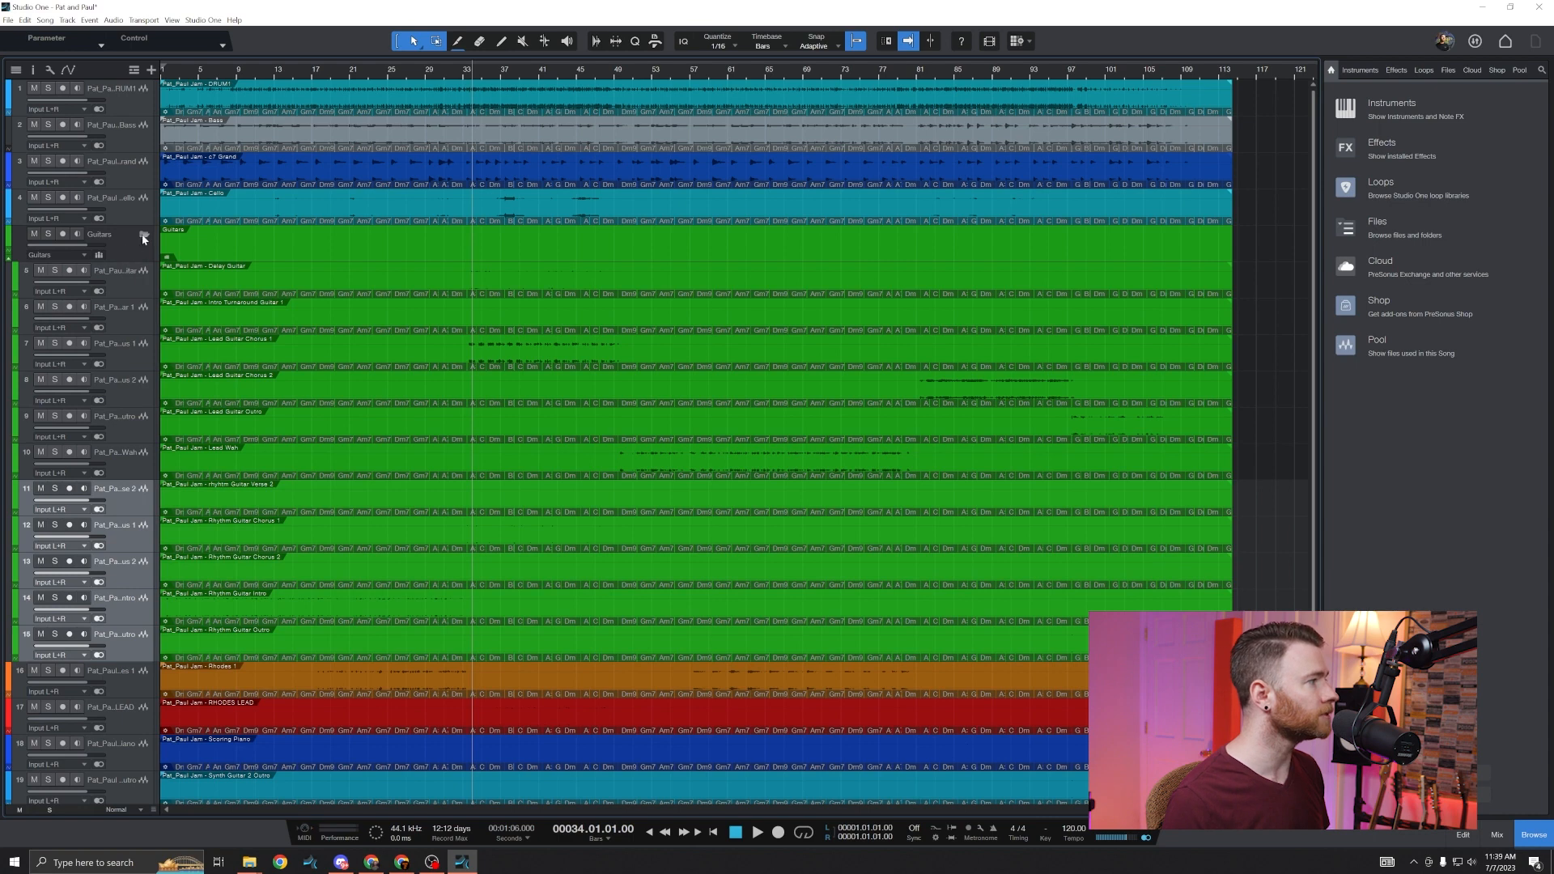
click(144, 235)
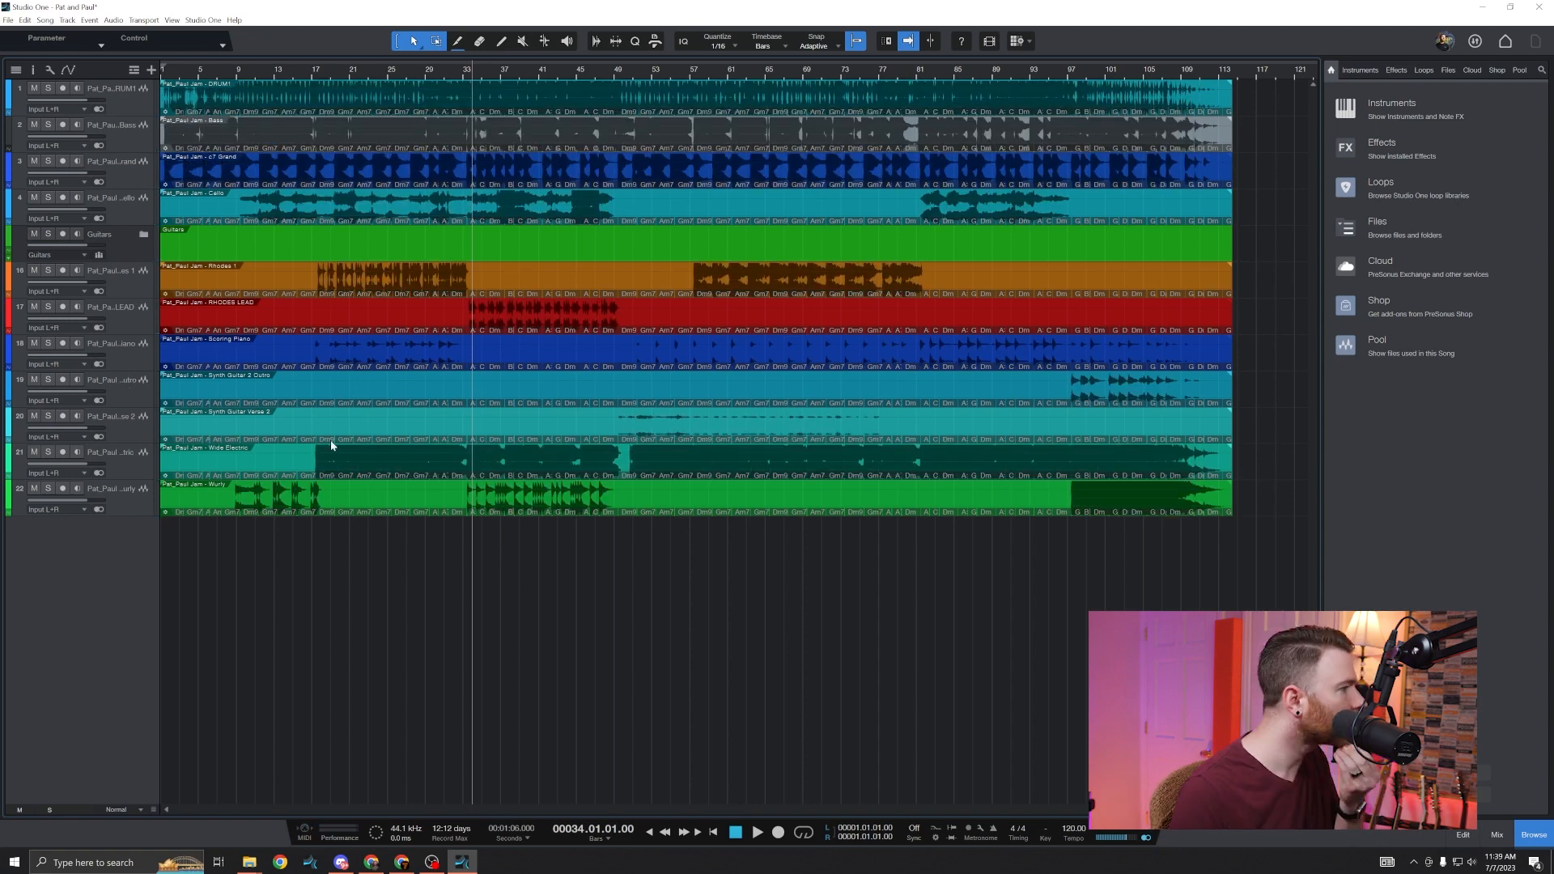
Step: Reorder the tracks: Guitars folder below Bass, Scoring Piano below c7 Grand, Cello further down the list, and Wurly above Wide Electric
drag(126, 245, 125, 155)
drag(126, 354, 125, 228)
drag(126, 280, 125, 441)
mouse_move(128, 499)
mouse_down()
mouse_move(127, 412)
mouse_move(127, 447)
mouse_up()
Step: Play the song and solo individual tracks to identify their instruments
key(space)
click(49, 271)
click(48, 416)
click(48, 343)
Step: Name the folder for the c7 Grand and Scoring Piano tracks Piano
double_click(99, 199)
text(Piano)
key(Return)
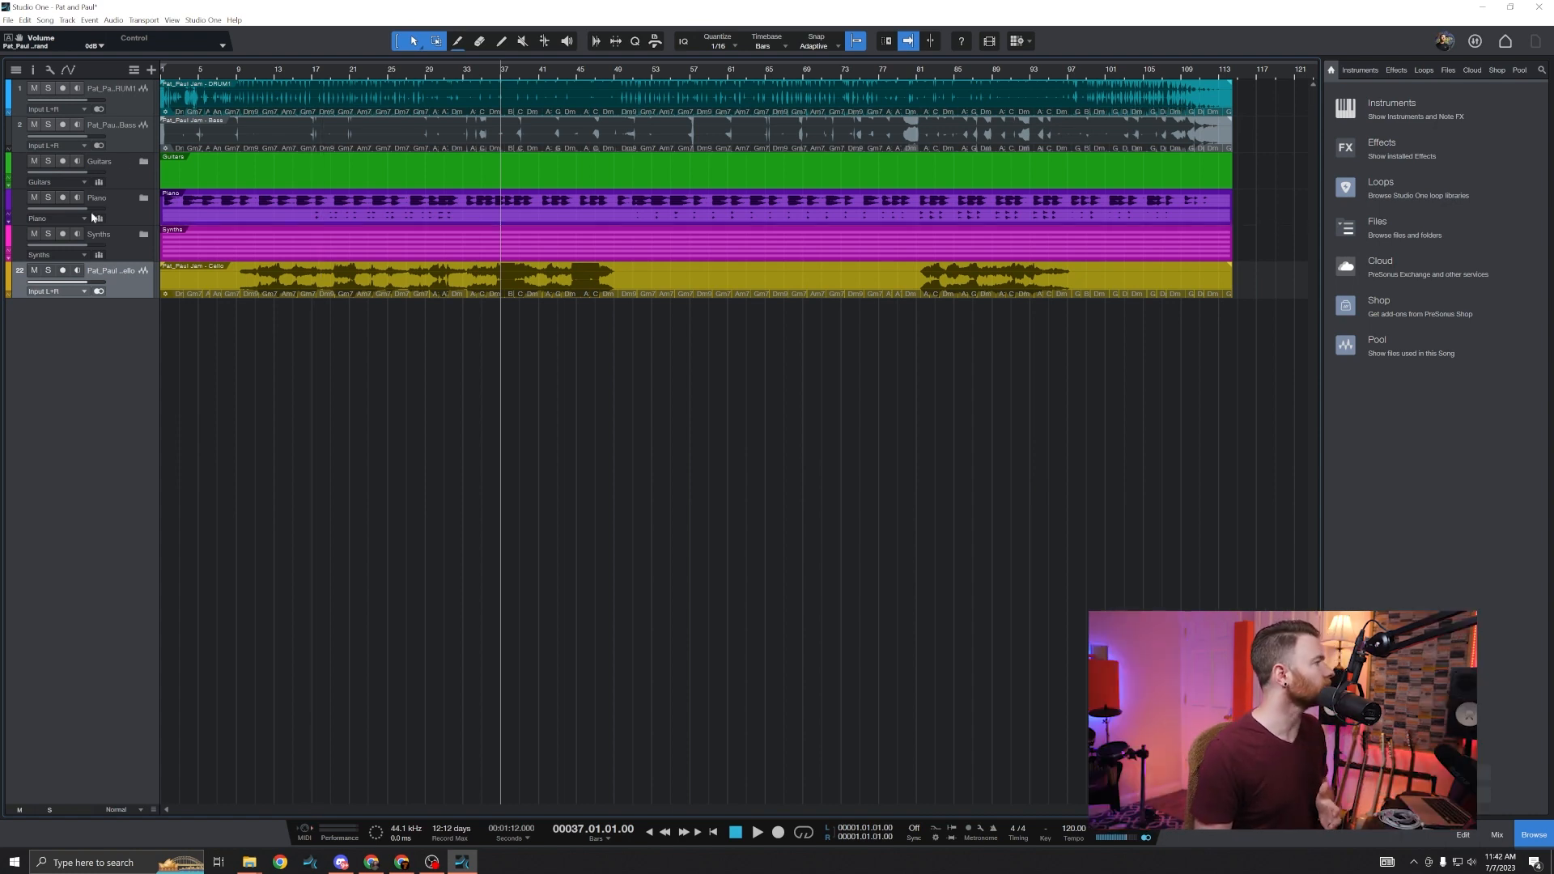
Step: Enlarge the DRUM1 track's height to show its waveform clearly, and expand the Synths and Guitars folders
click(9, 137)
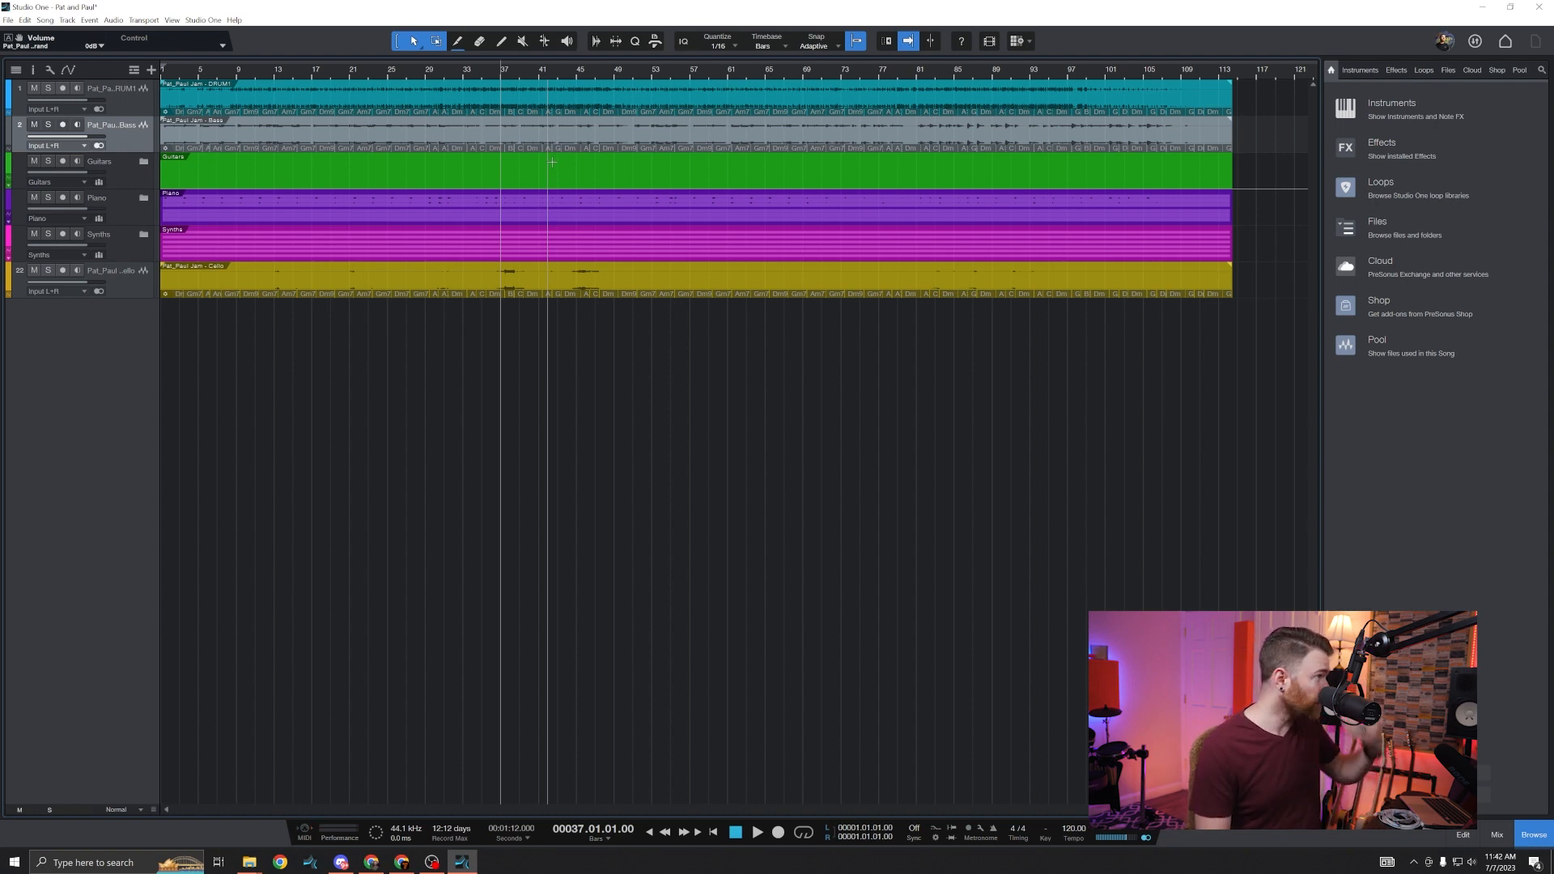
click(138, 104)
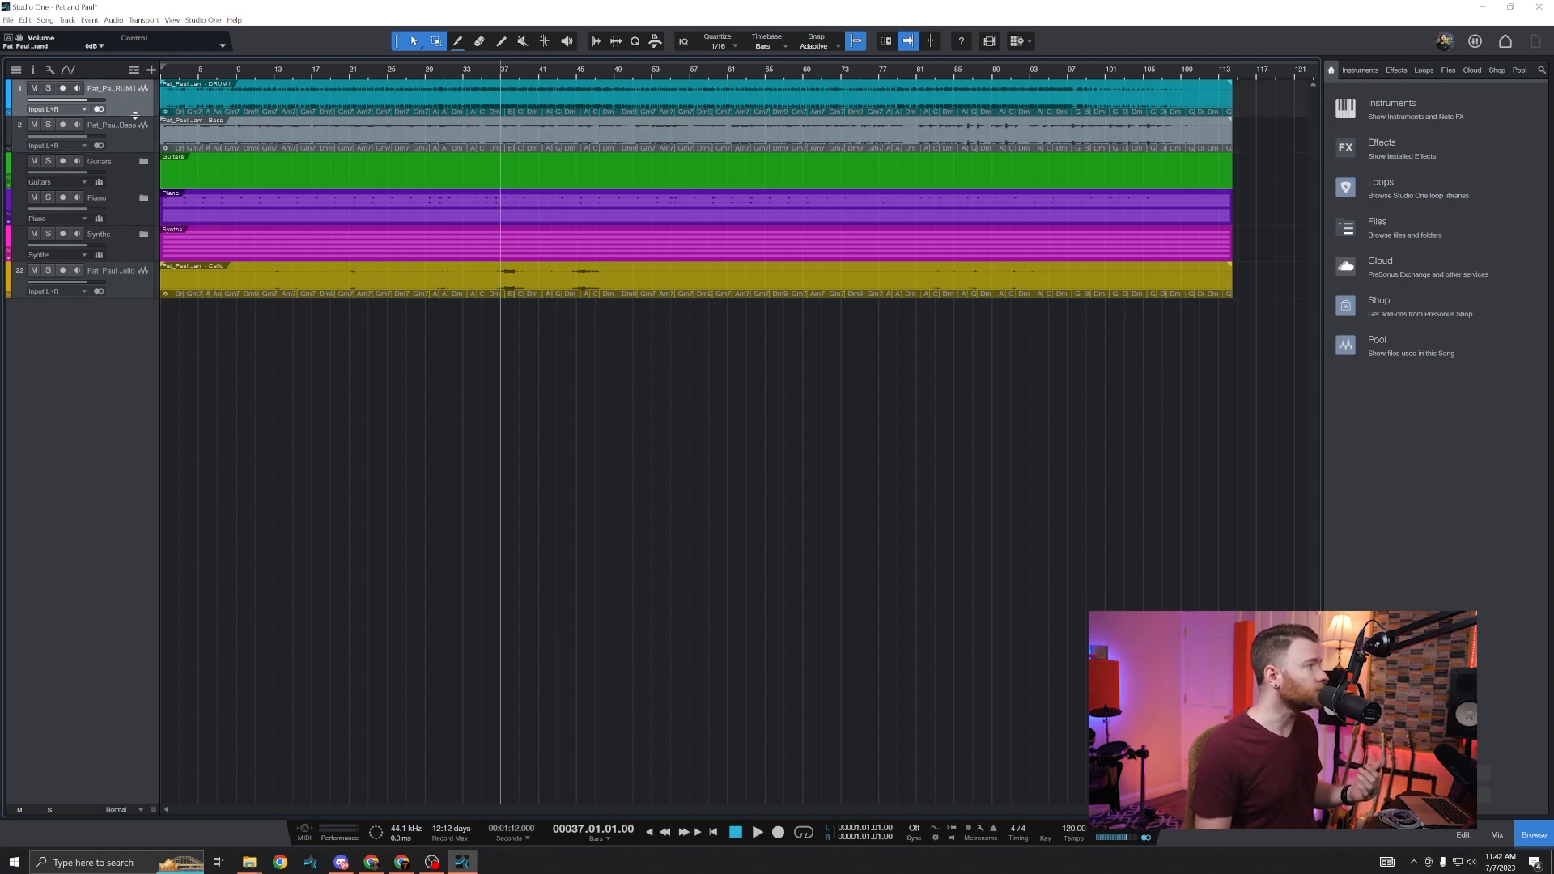
drag(134, 117, 147, 285)
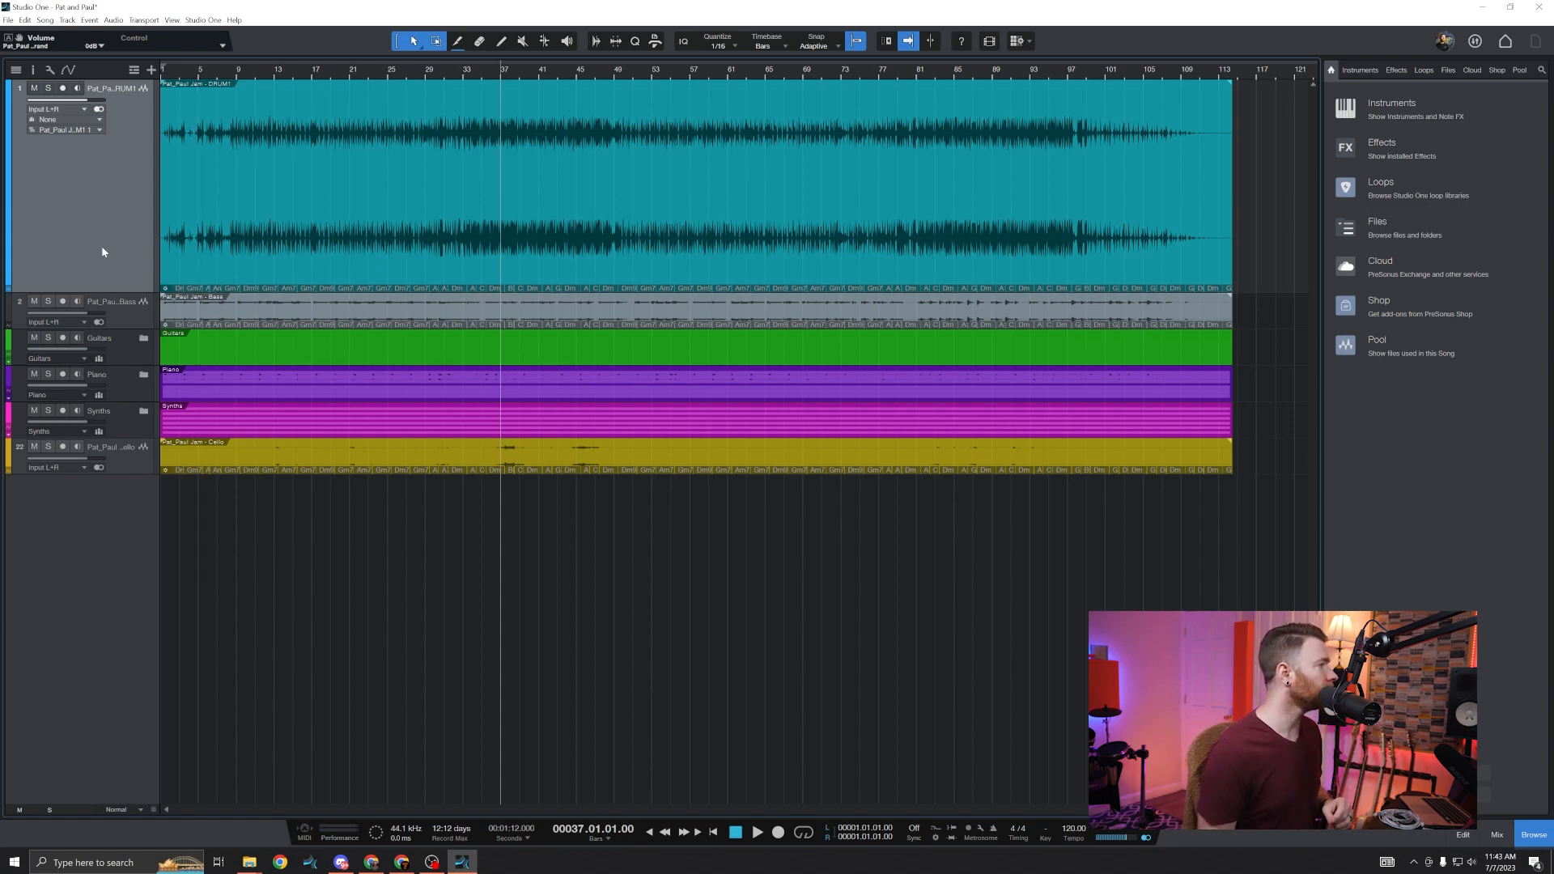
click(143, 410)
click(144, 338)
scroll(225, 458, down, 8)
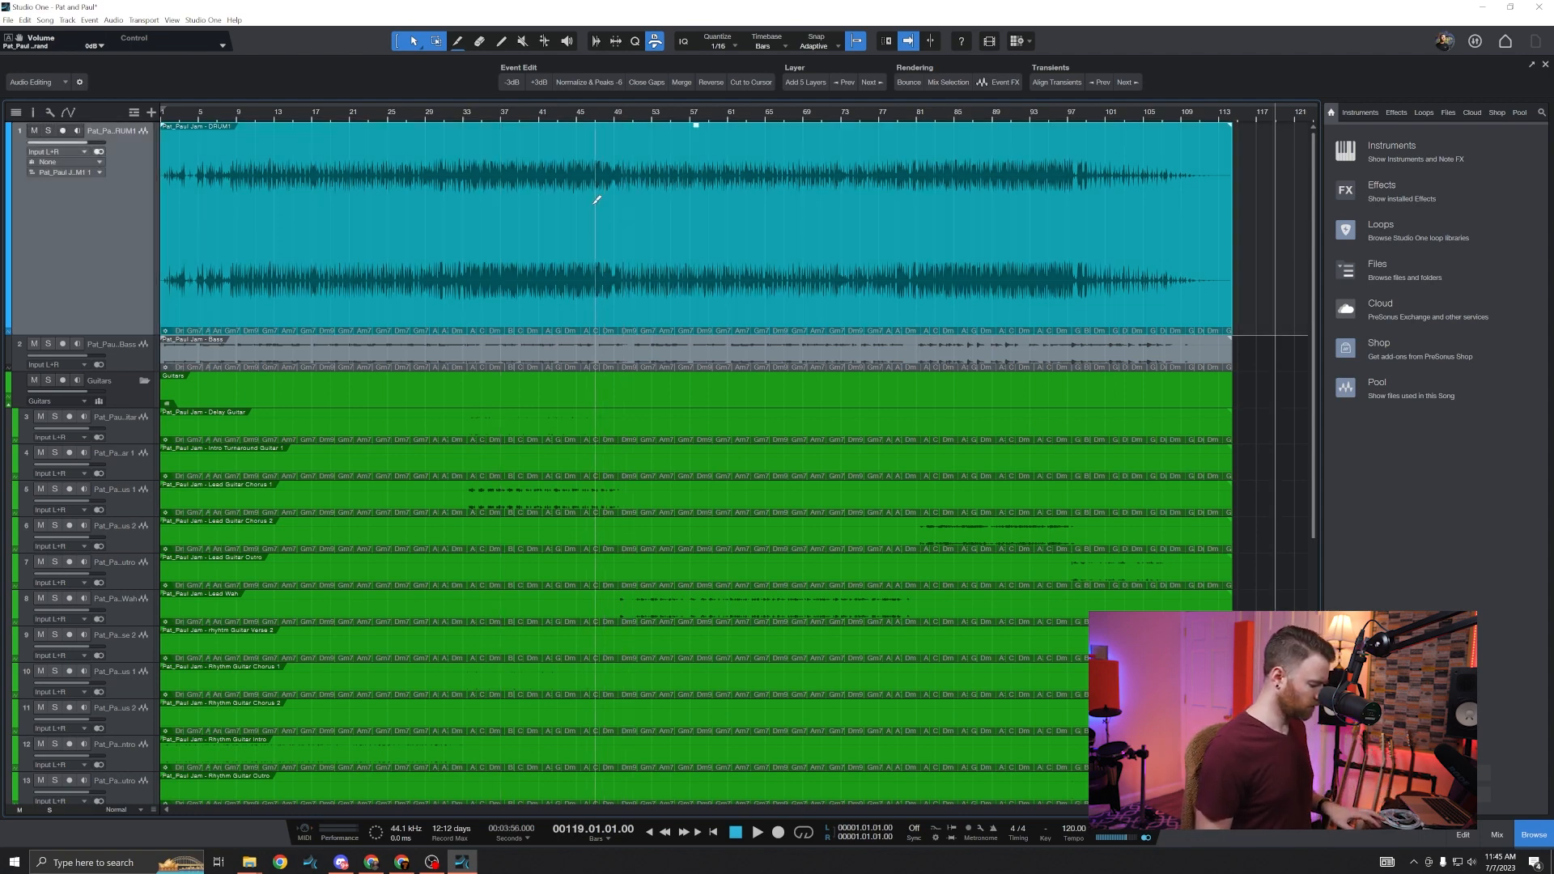
Step: Select all events in the song, run the Normalize & Peaks -6 macro on them, and check the waveforms down the track list
key(ctrl+a)
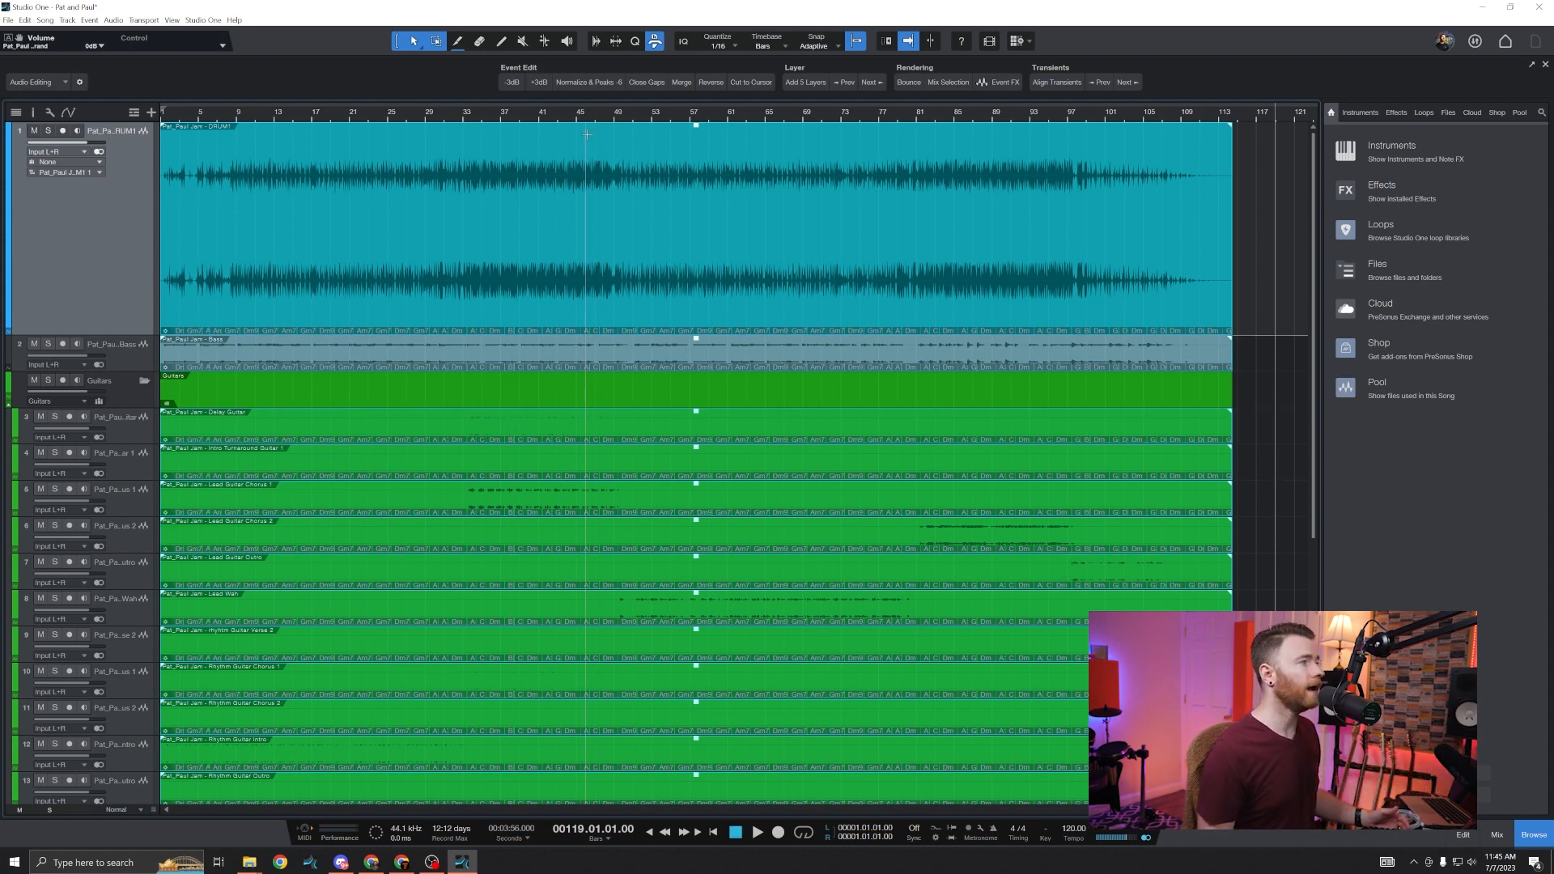
click(599, 84)
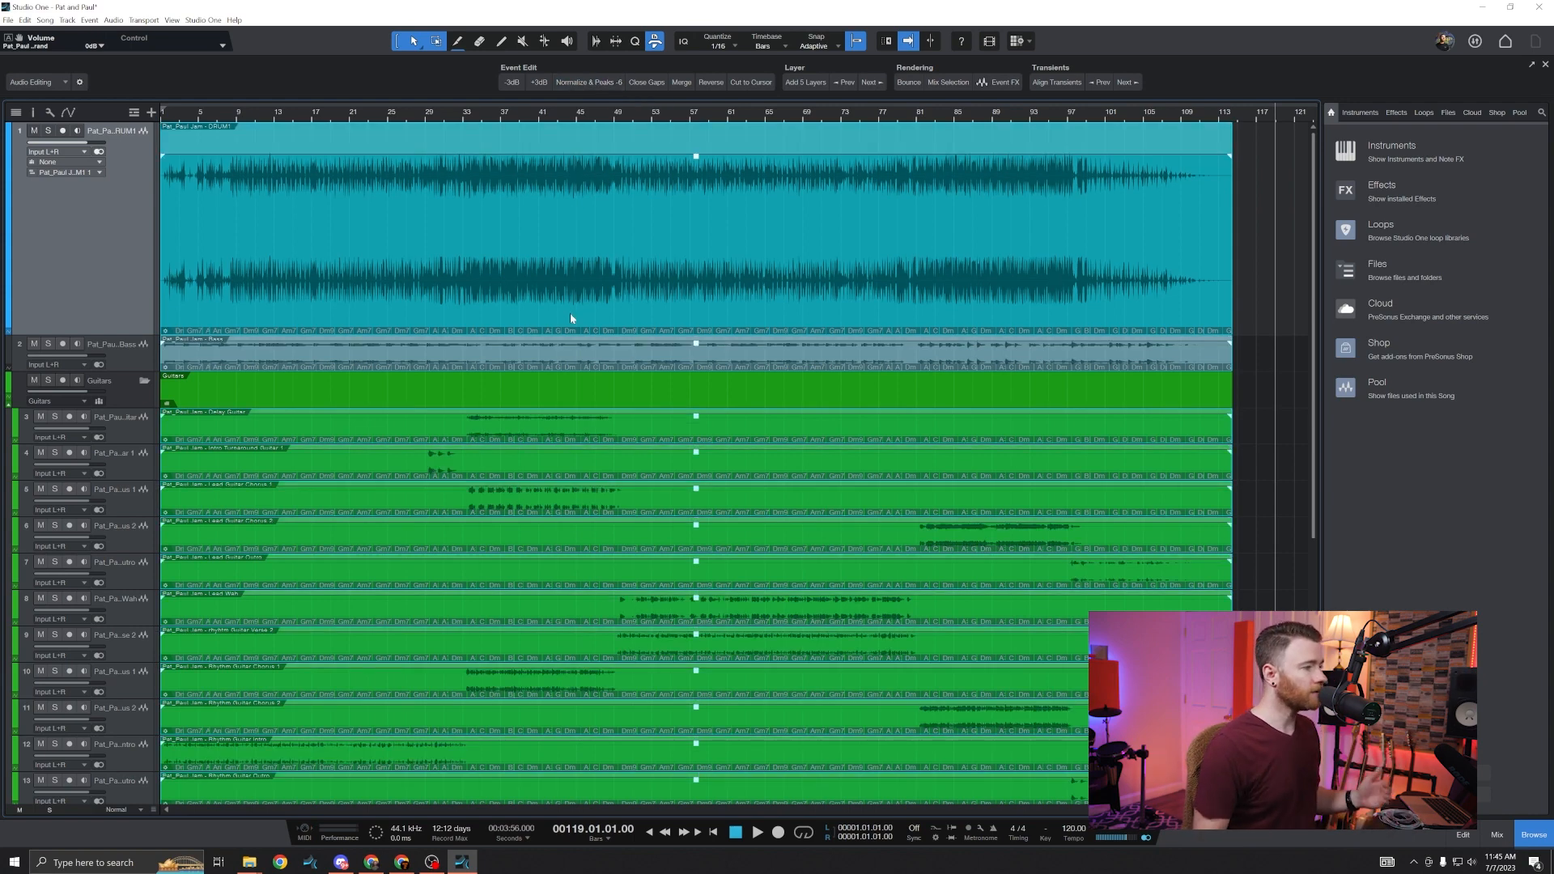
scroll(859, 512, down, 3)
scroll(860, 512, down, 5)
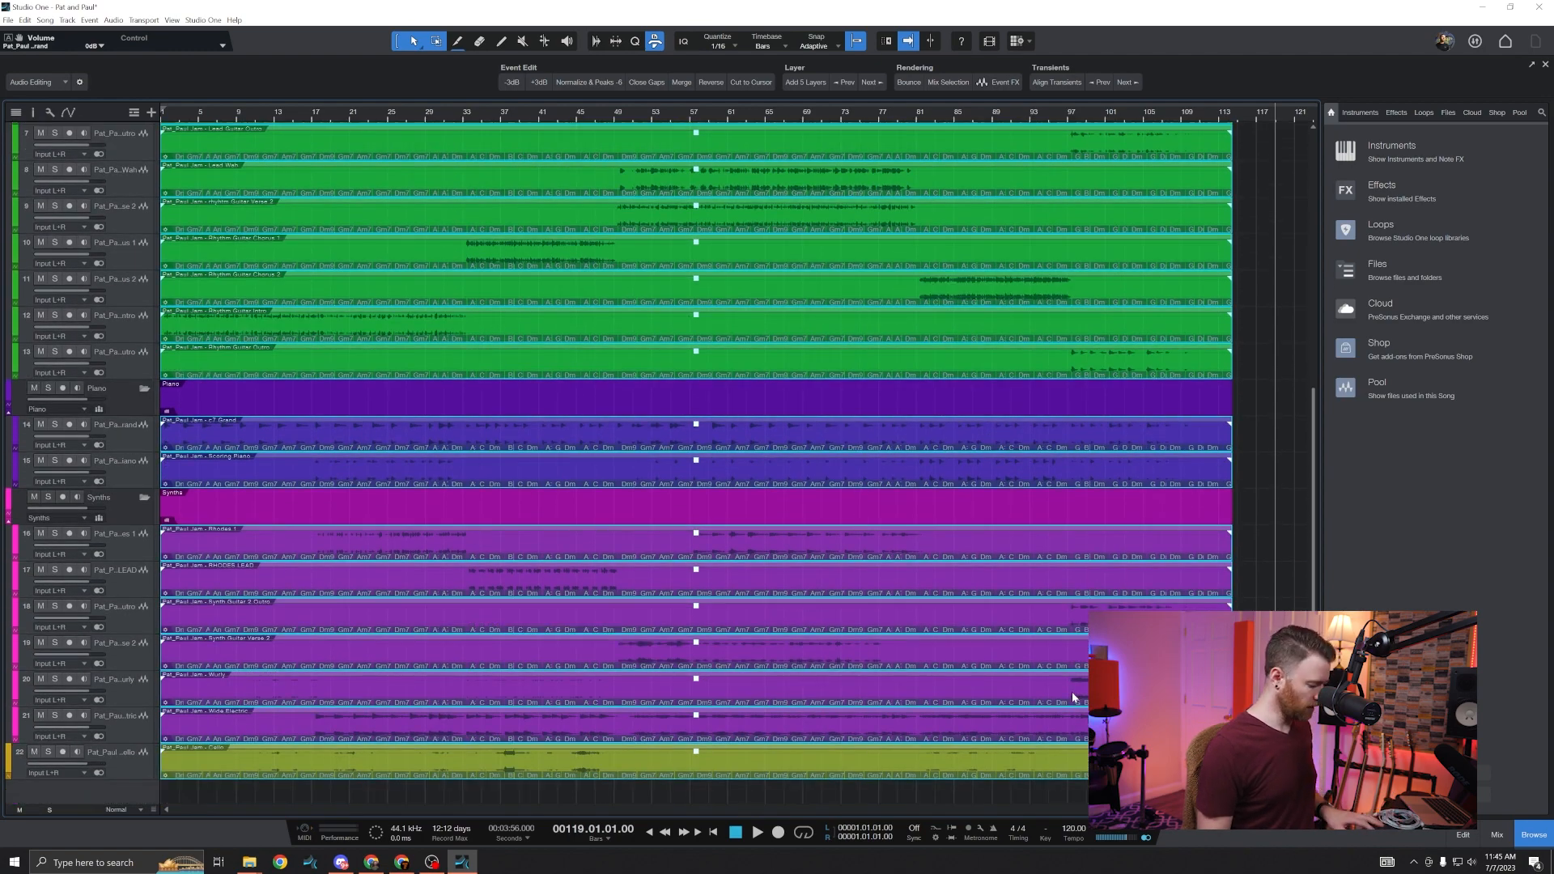
scroll(1075, 694, up, 4)
scroll(1063, 687, down, 5)
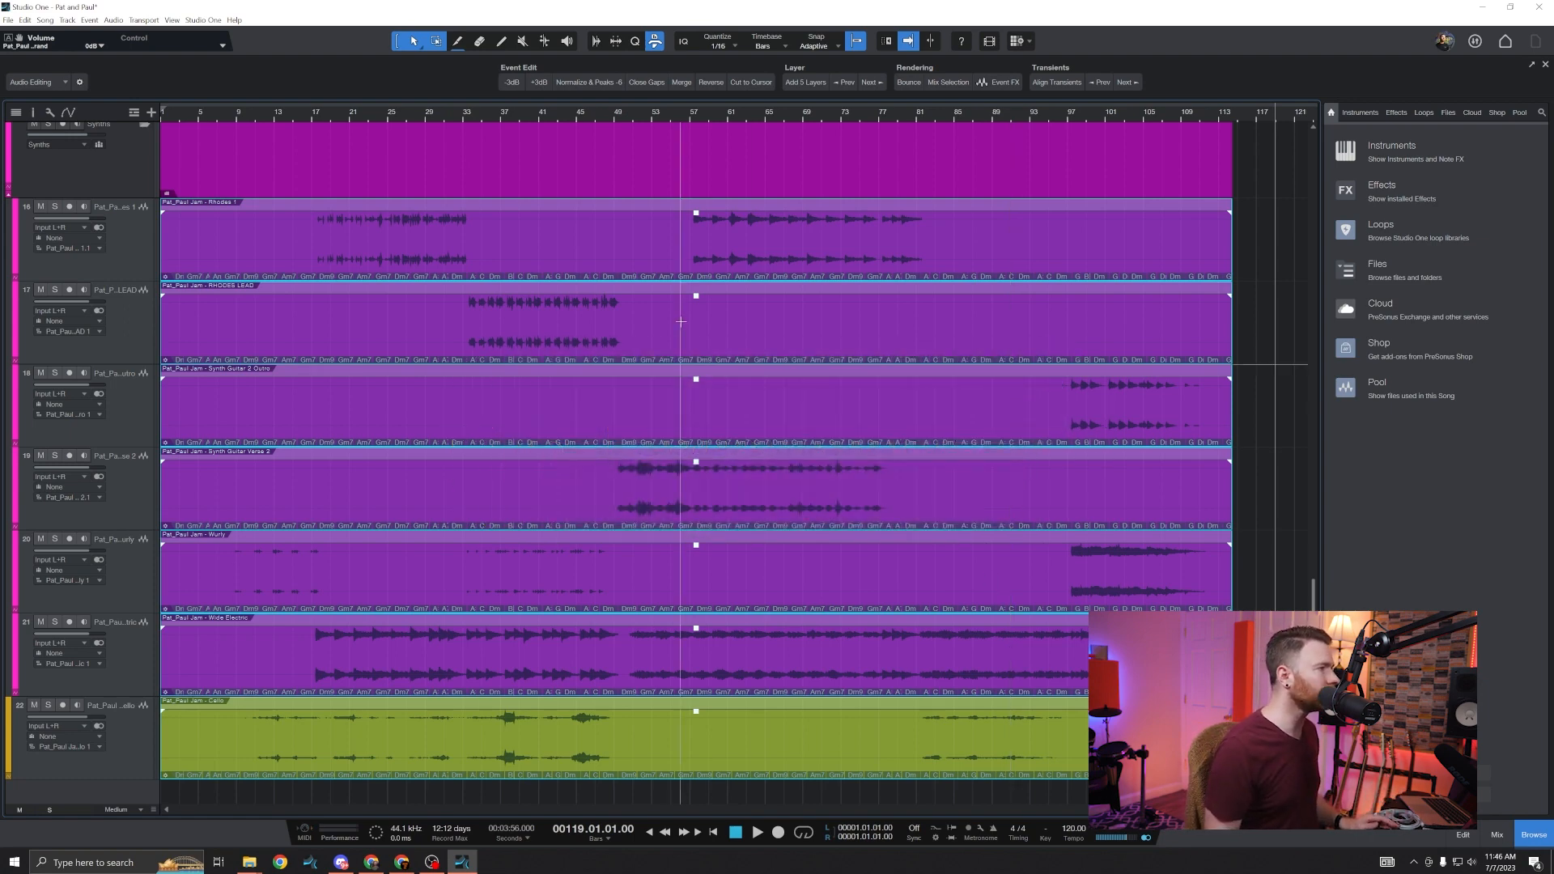
Step: Show the marker track above the arrangement
click(134, 115)
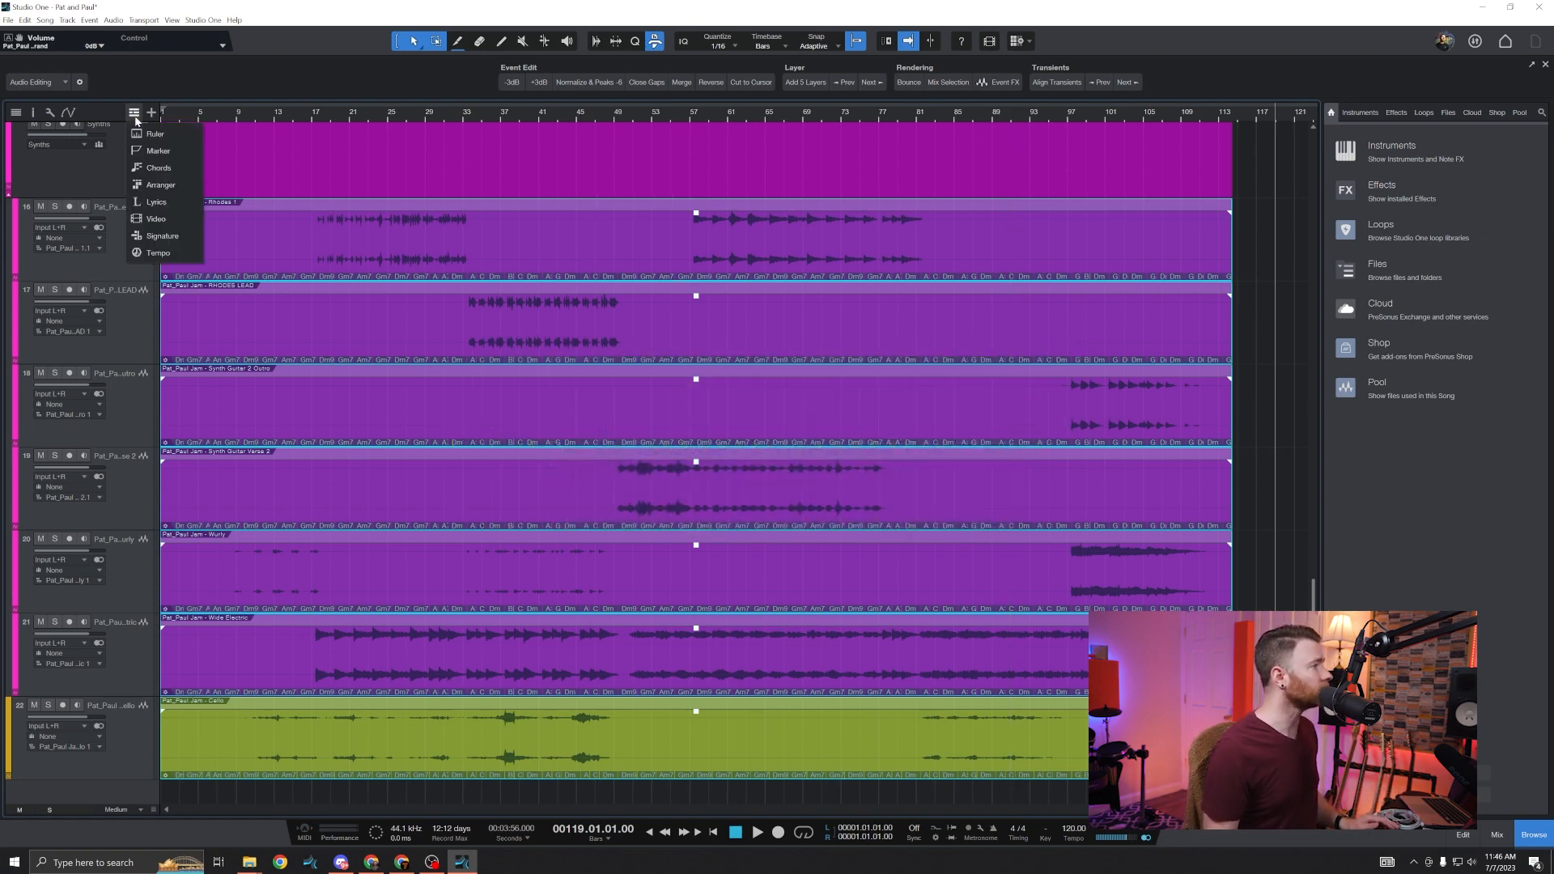
click(159, 152)
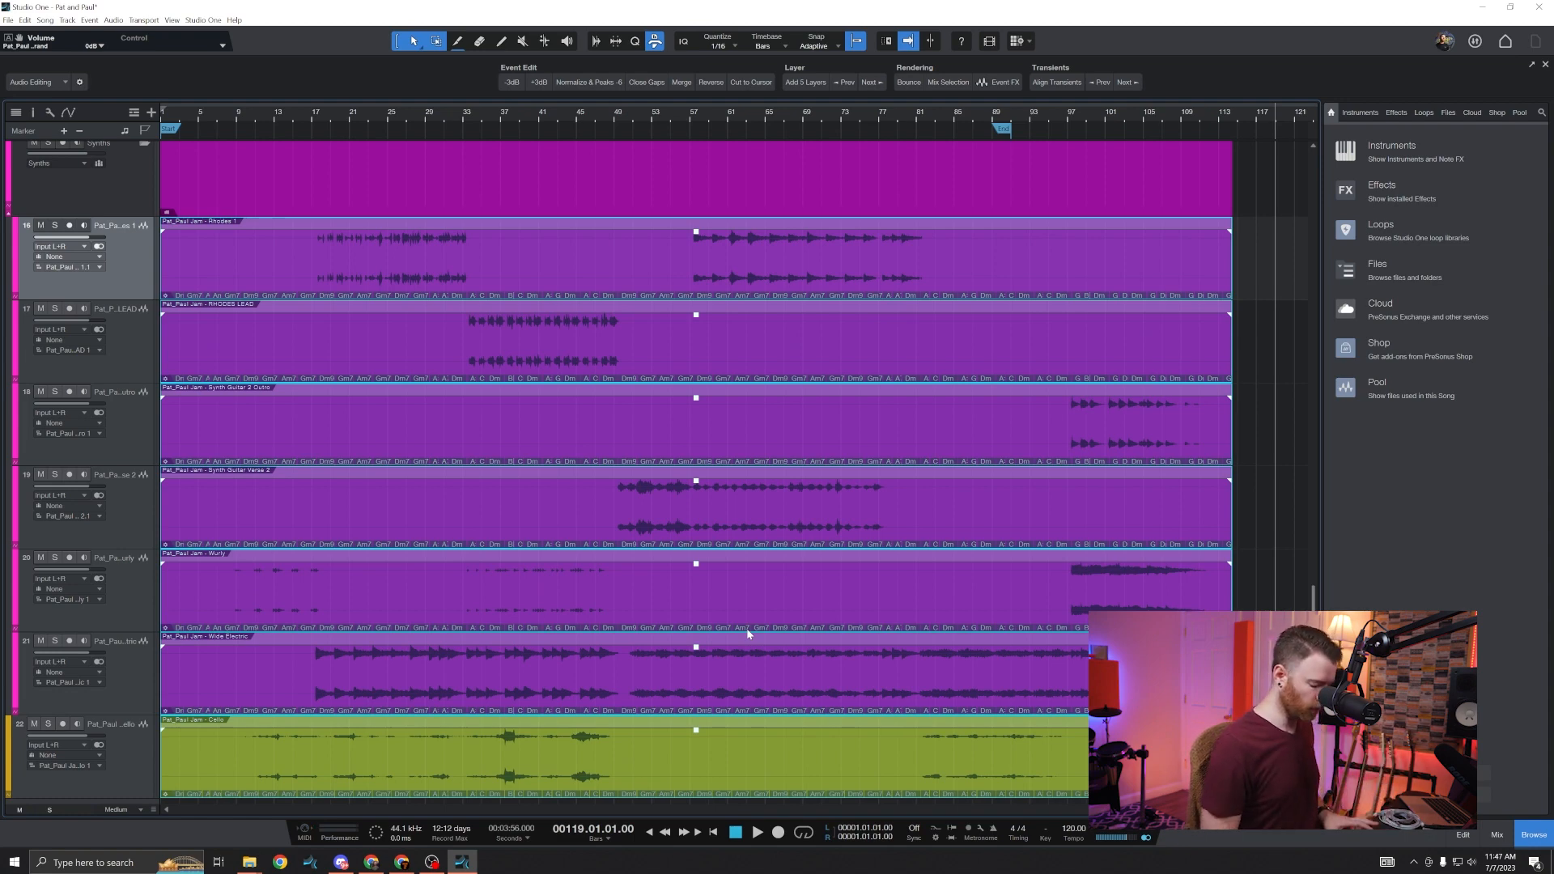
Step: Look up "set start" in the keyboard shortcuts, and apply Set Start and End to Selection to the selected events
key(ctrl+comma)
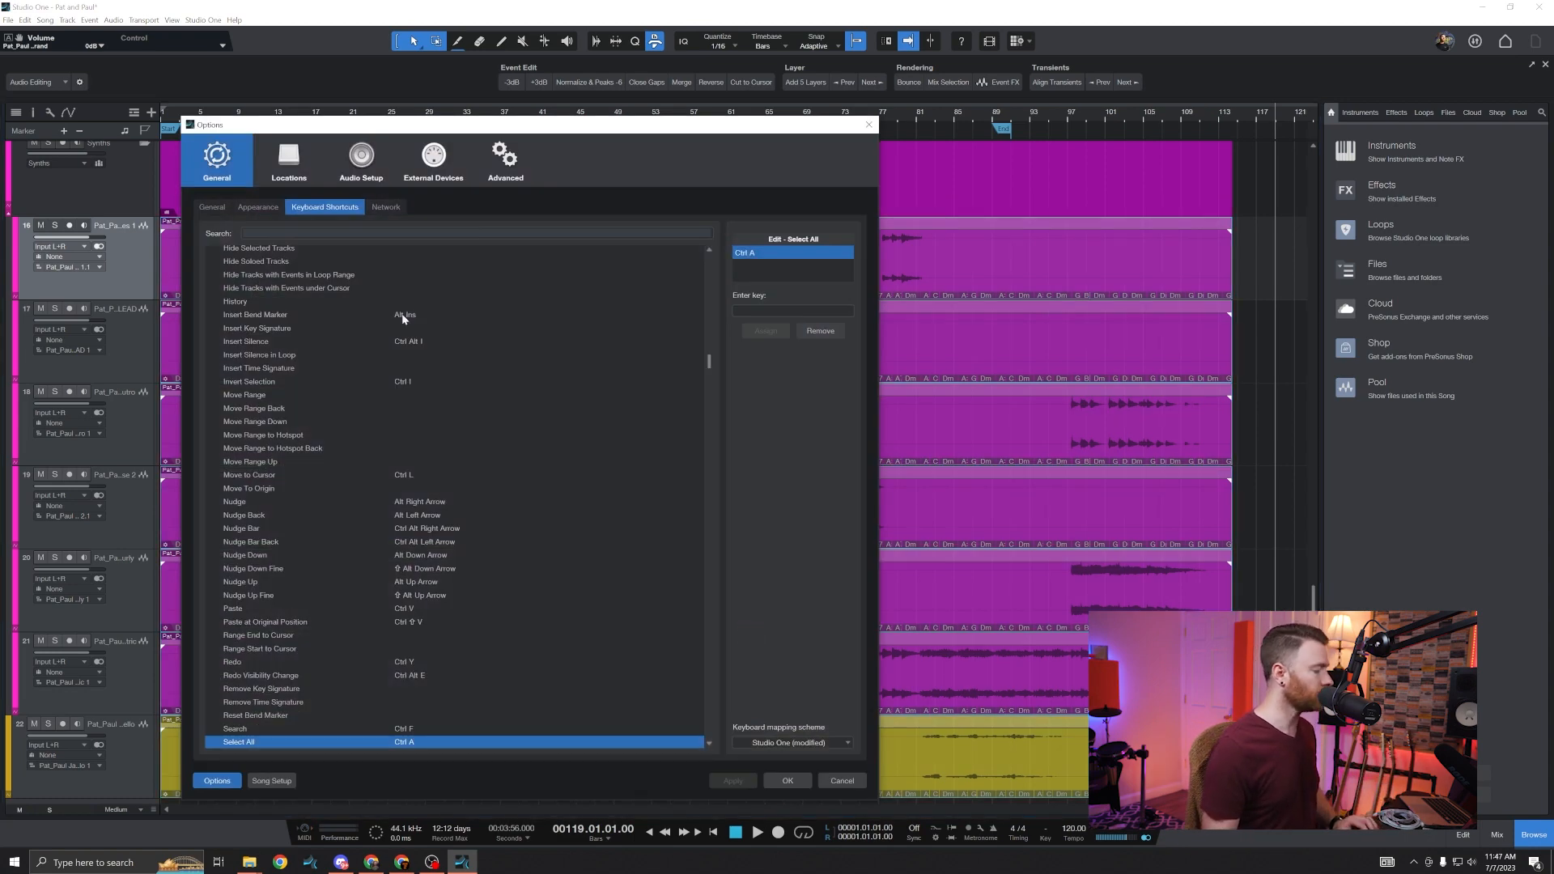
text(set start)
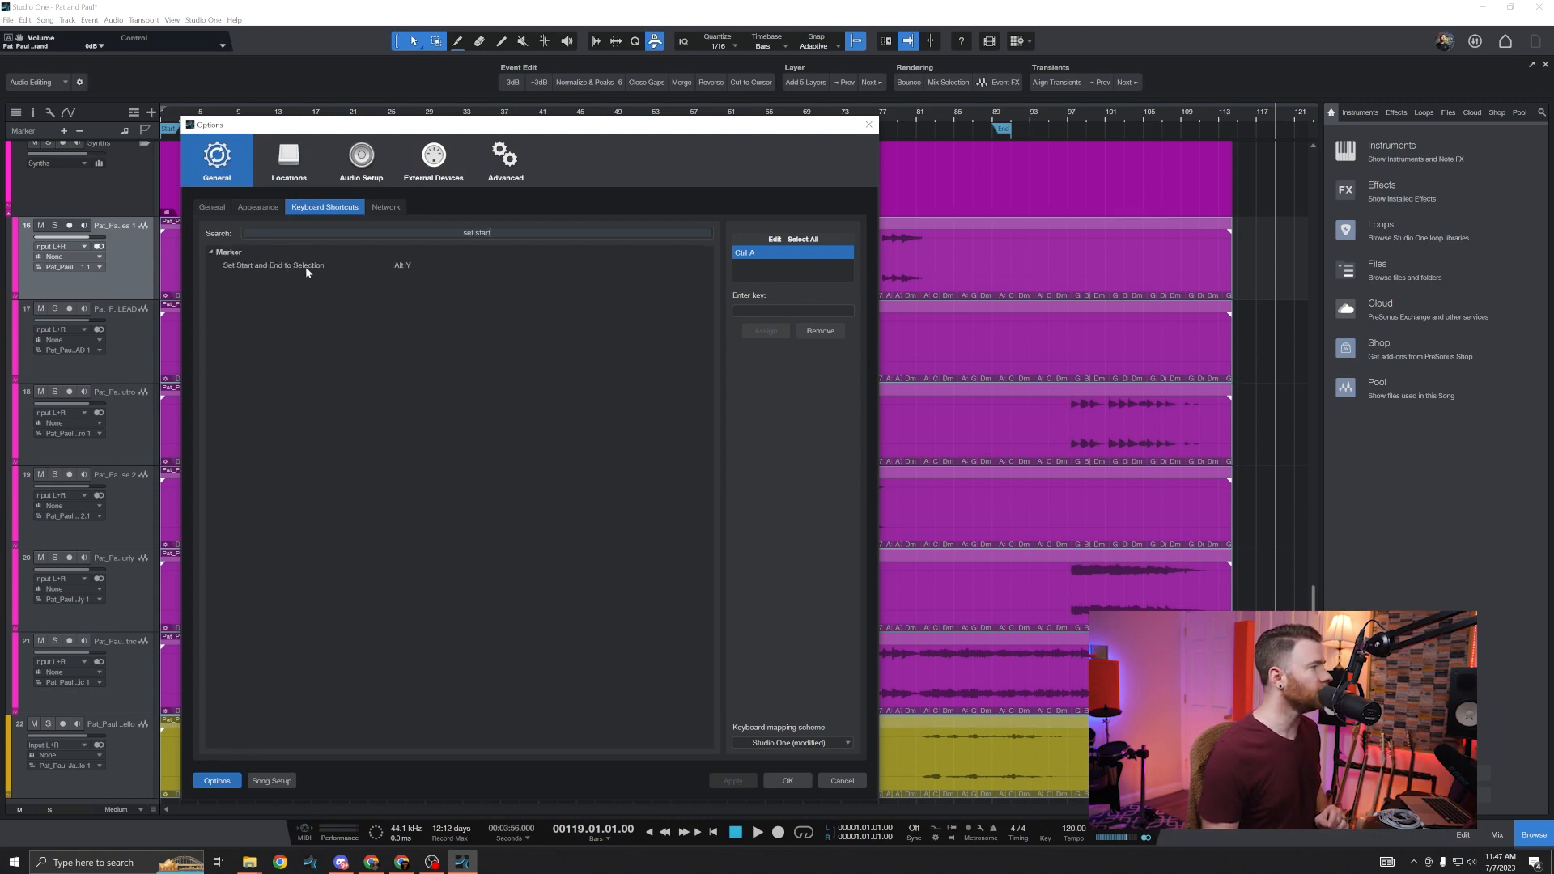
click(400, 266)
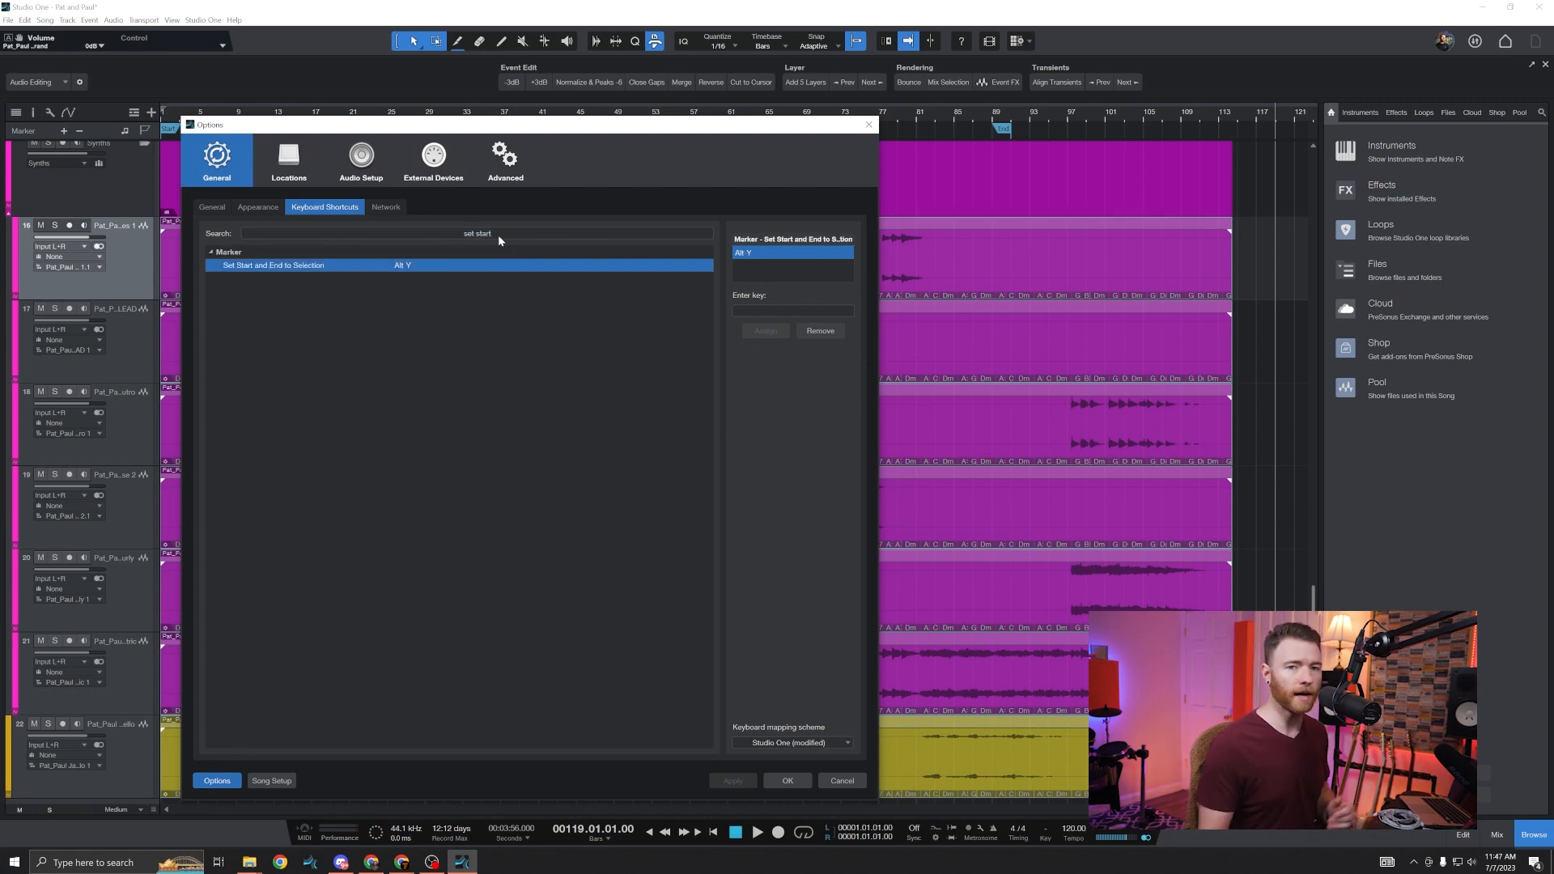
key(Escape)
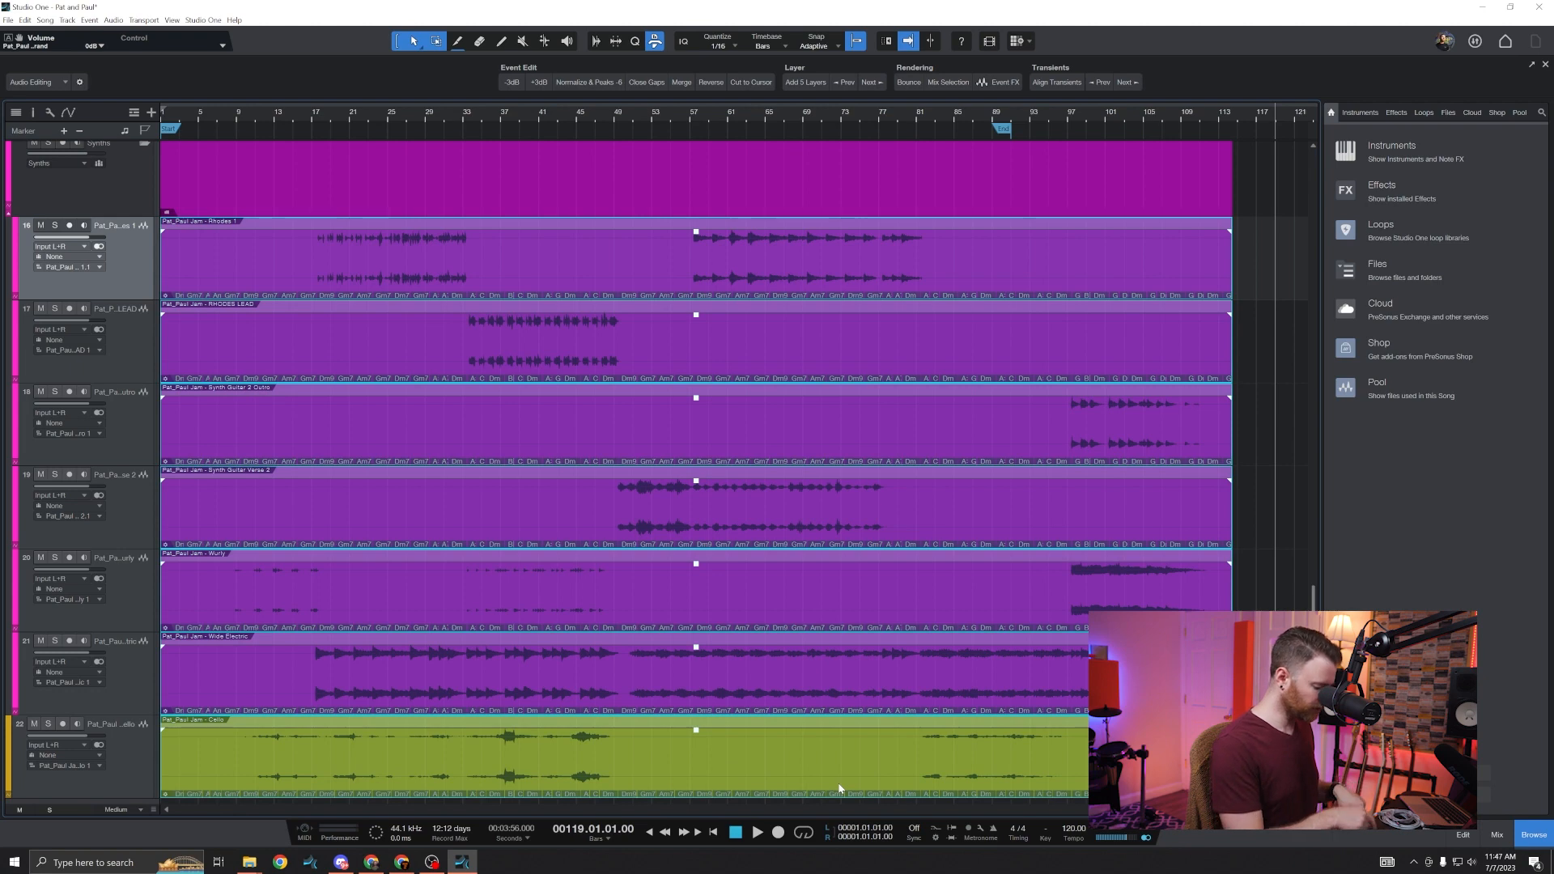
key(alt+y)
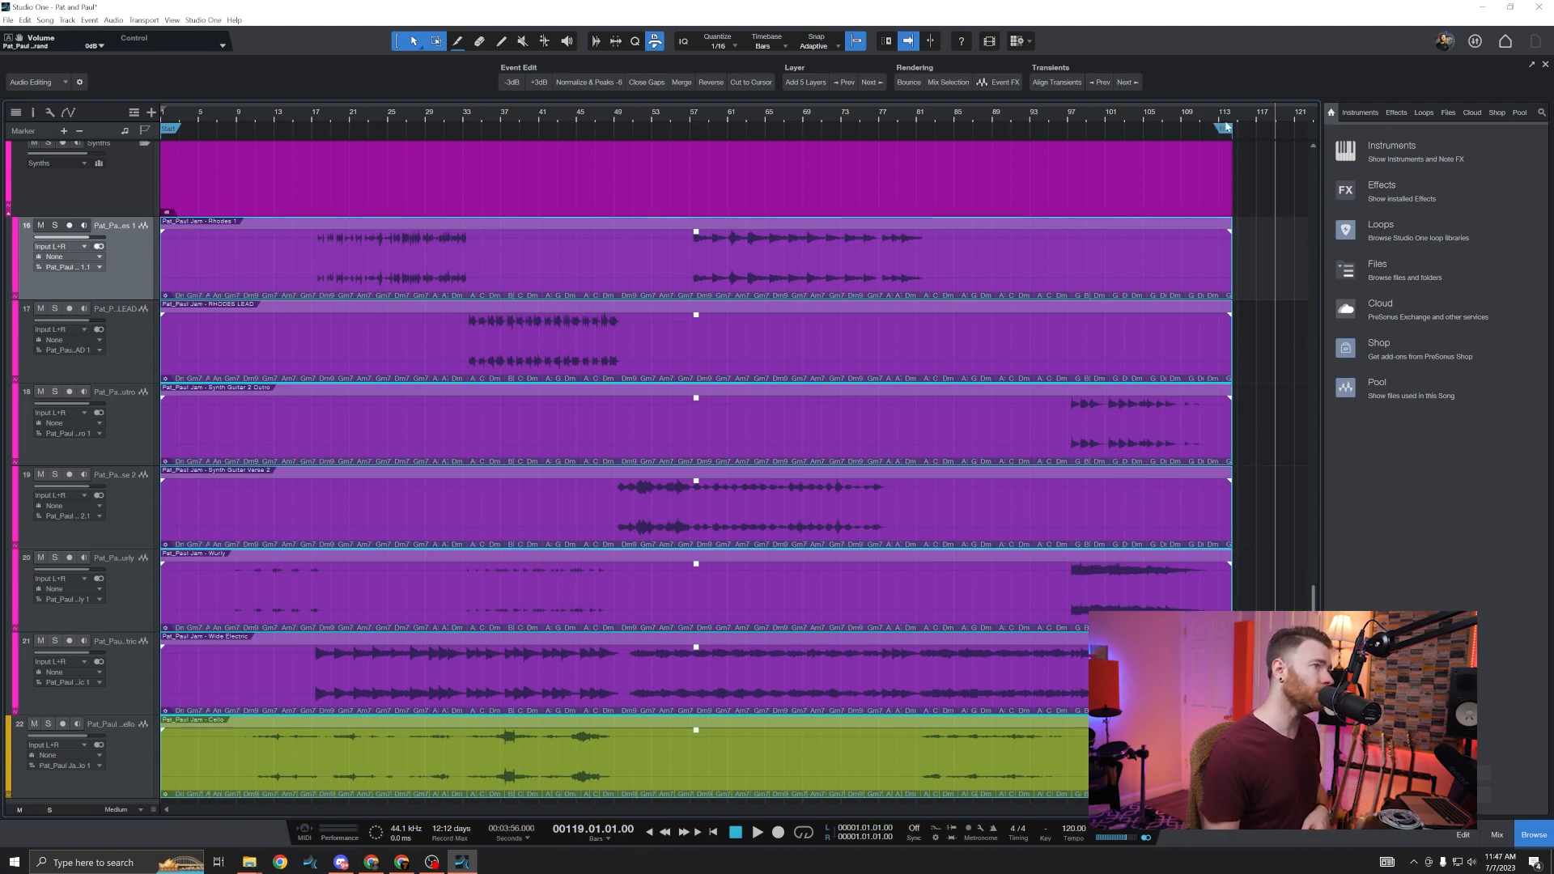